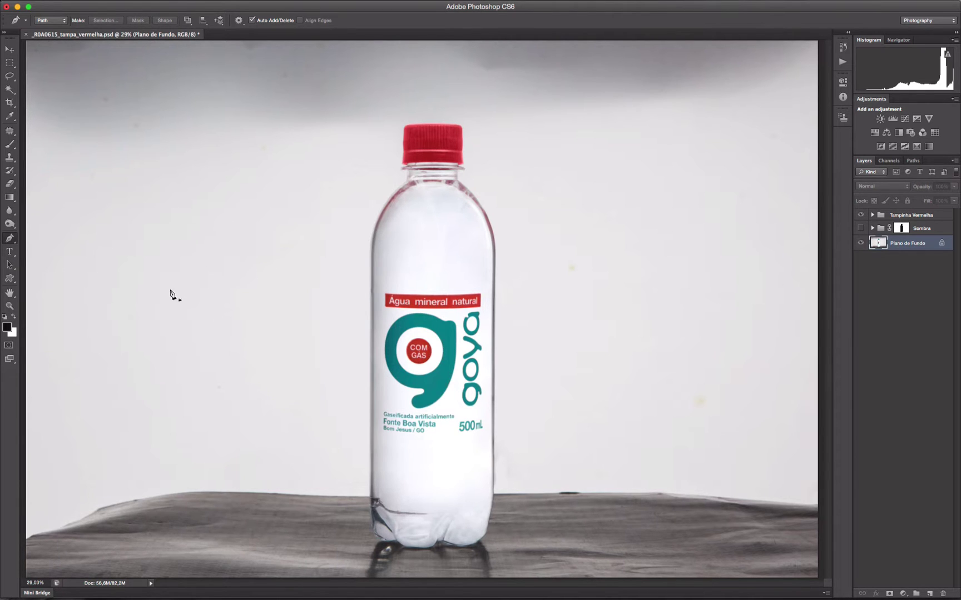
# Step: Draw two straight-sided, four-cornered practice paths with the Pen tool on the background beside the bottle, and discard them
pyautogui.click(122, 205)
pyautogui.click(253, 205)
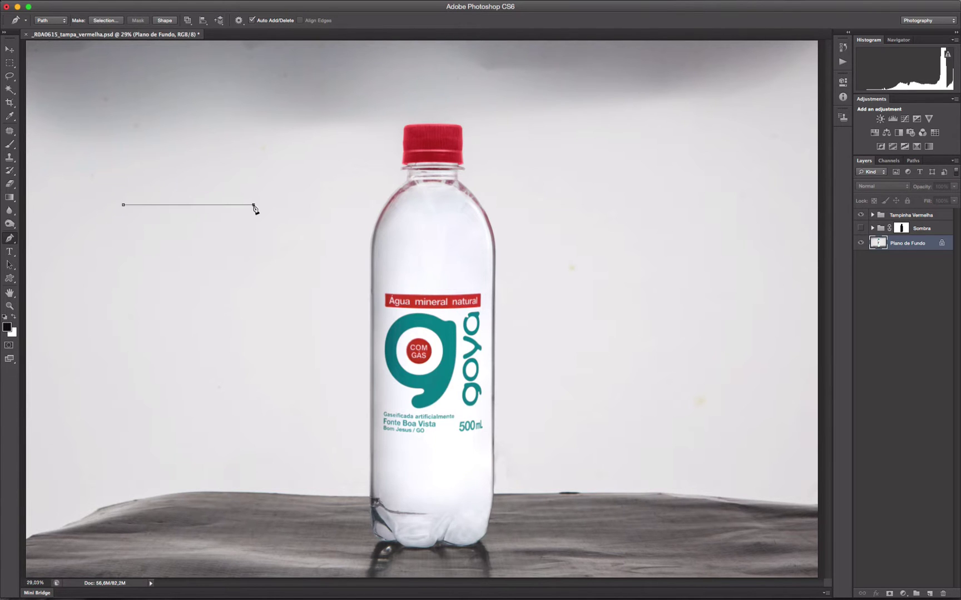
pyautogui.click(255, 294)
pyautogui.click(114, 296)
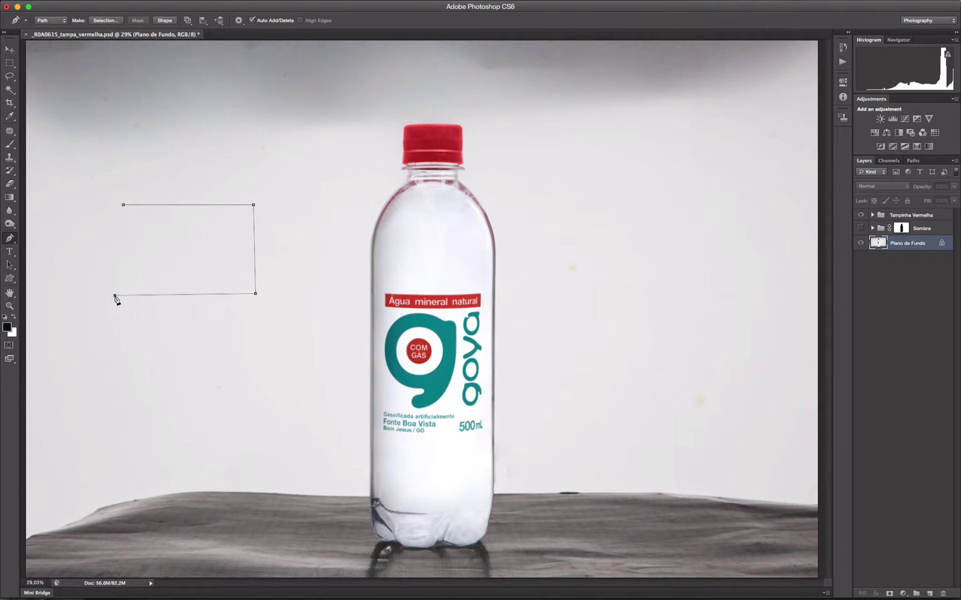
pyautogui.click(124, 205)
pyautogui.click(279, 142)
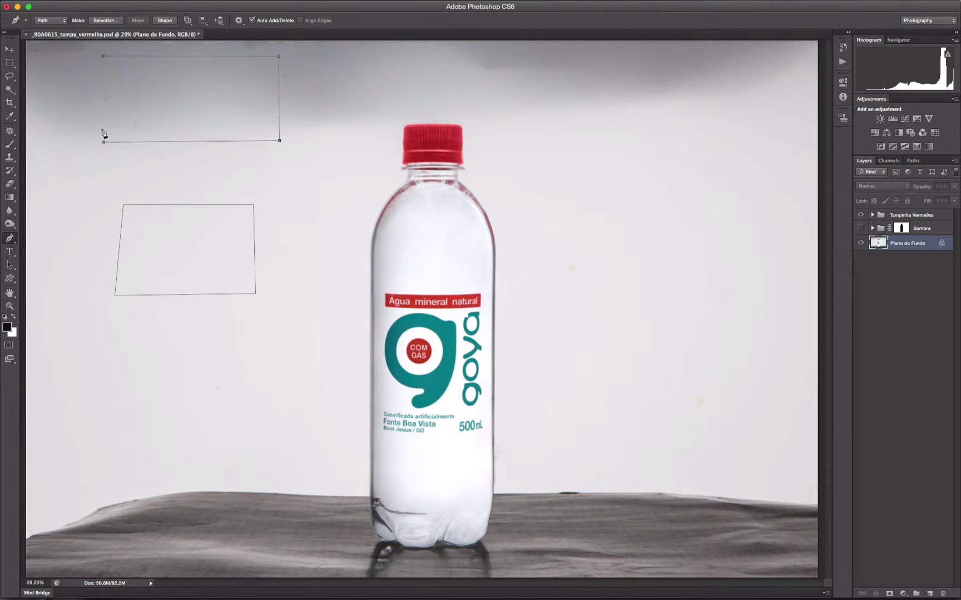
pyautogui.press('Return')
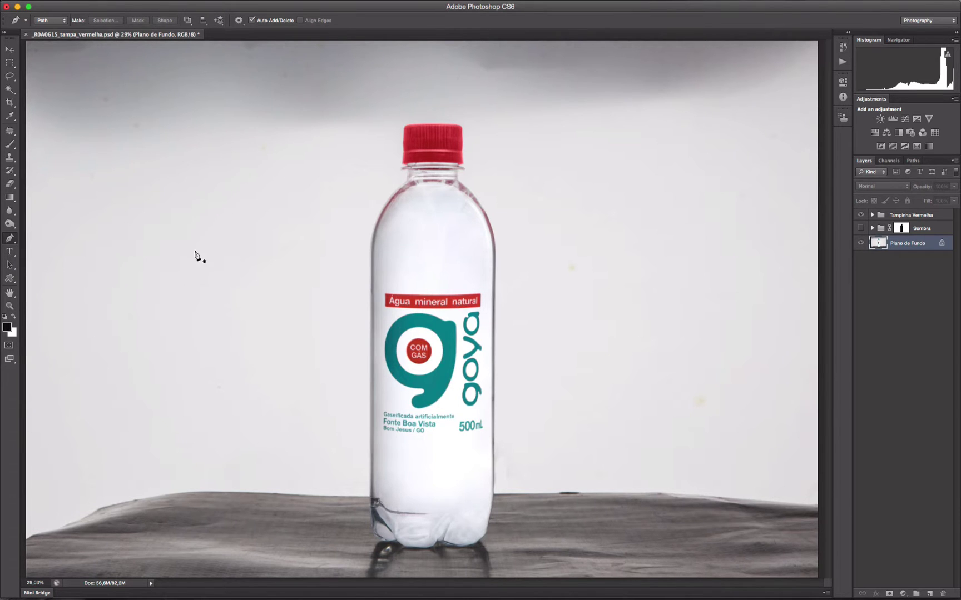
# Step: Draw a closed five-point practice path beside the bottle, with a smooth anchor partway along its left side and corner anchors elsewhere
pyautogui.click(225, 341)
pyautogui.moveTo(225, 246); pyautogui.dragTo(225, 213)
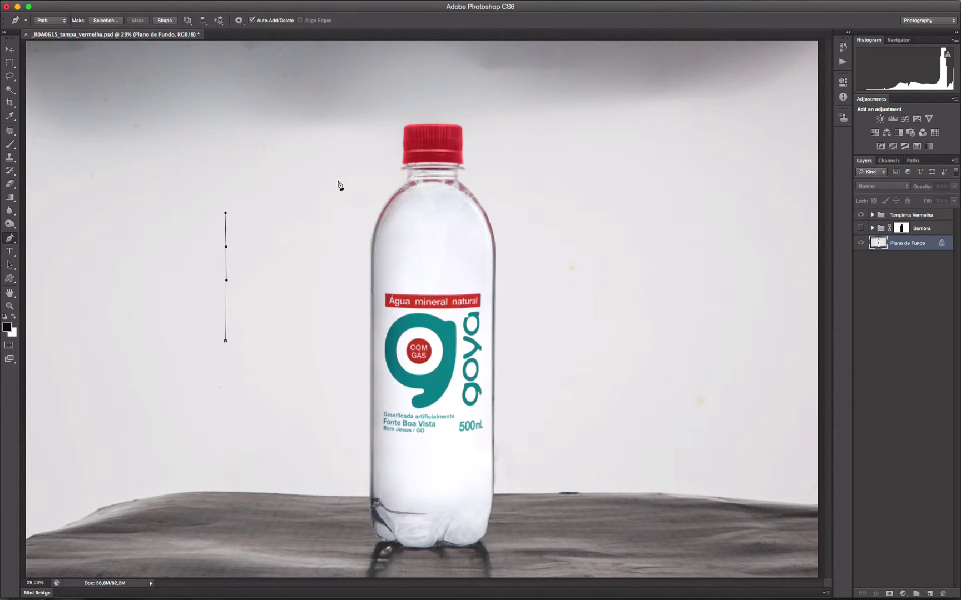
pyautogui.click(214, 116)
pyautogui.click(353, 110)
pyautogui.click(338, 295)
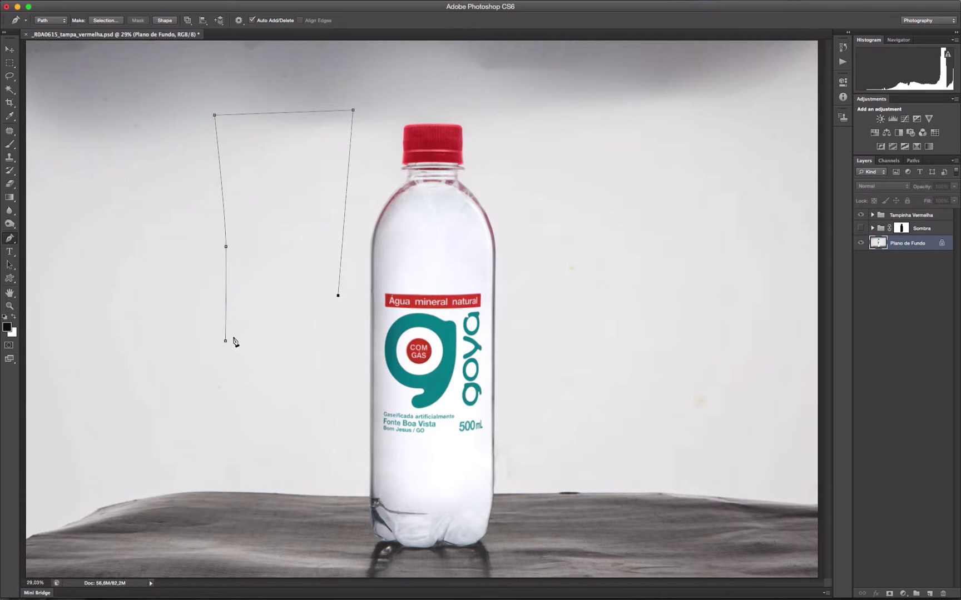
pyautogui.click(226, 341)
# Step: Draw a closed oval practice path from two smooth anchor points above the table edge, and delete the practice paths
pyautogui.click(113, 402)
pyautogui.click(114, 430)
pyautogui.click(116, 457)
pyautogui.moveTo(111, 394); pyautogui.dragTo(113, 358)
pyautogui.moveTo(202, 429); pyautogui.dragTo(207, 521)
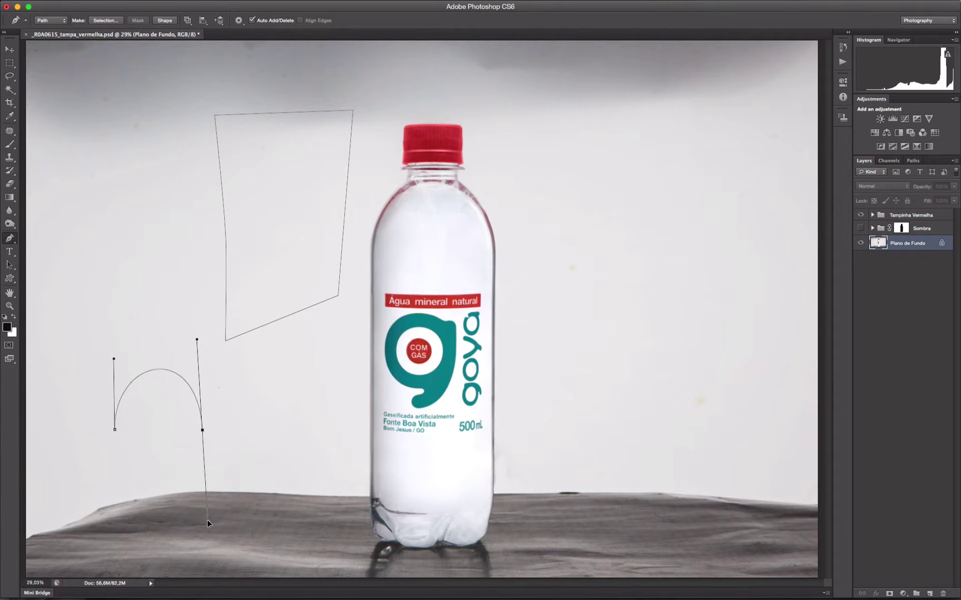
pyautogui.moveTo(115, 430); pyautogui.dragTo(115, 329)
pyautogui.press('Escape')
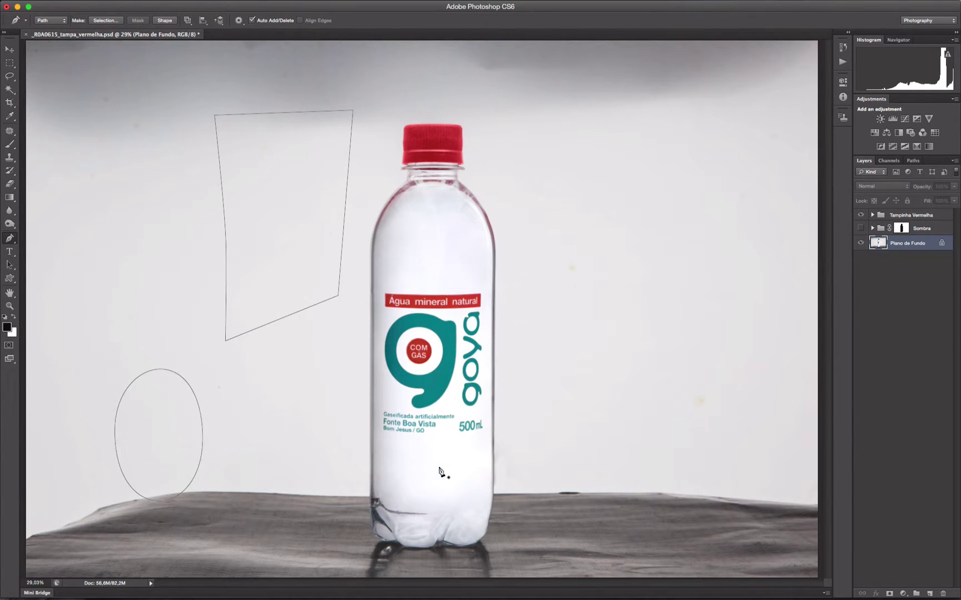
pyautogui.rightClick(265, 395)
pyautogui.click(302, 405)
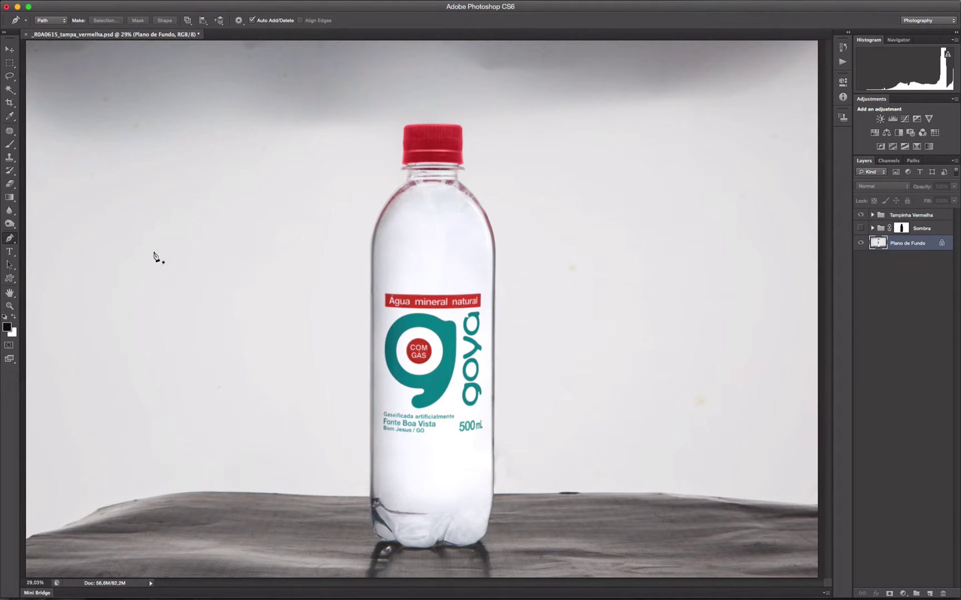
# Step: Draw a closed, irregular curved practice path on the empty background beside the bottle
pyautogui.click(260, 393)
pyautogui.moveTo(306, 305); pyautogui.dragTo(309, 290)
pyautogui.click(256, 235)
pyautogui.click(203, 244)
pyautogui.moveTo(184, 299); pyautogui.dragTo(201, 367)
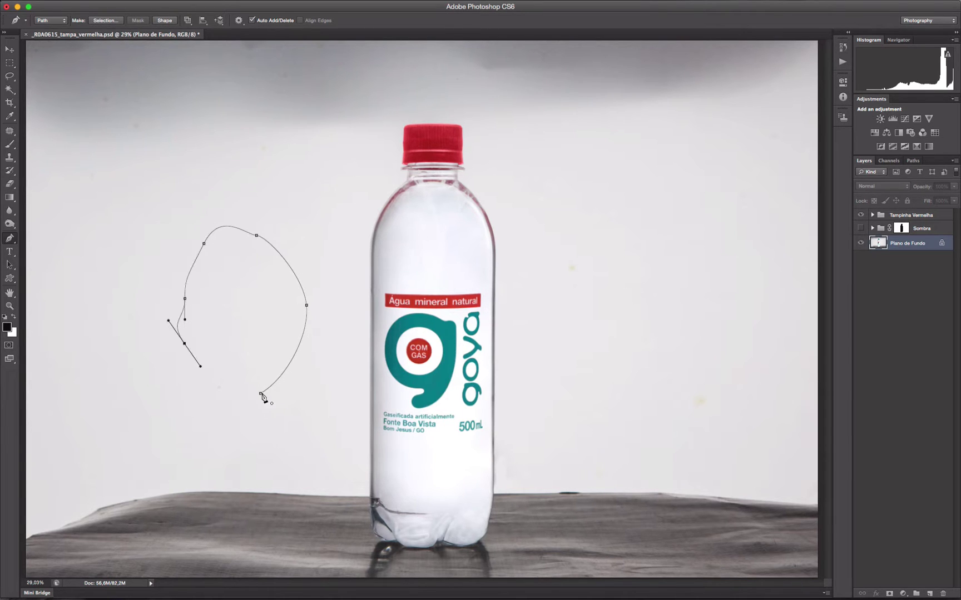
pyautogui.moveTo(260, 394); pyautogui.dragTo(272, 389)
# Step: Convert the curved practice path into a new anti-aliased selection with a 0,5 pixel feather radius
pyautogui.rightClick(241, 281)
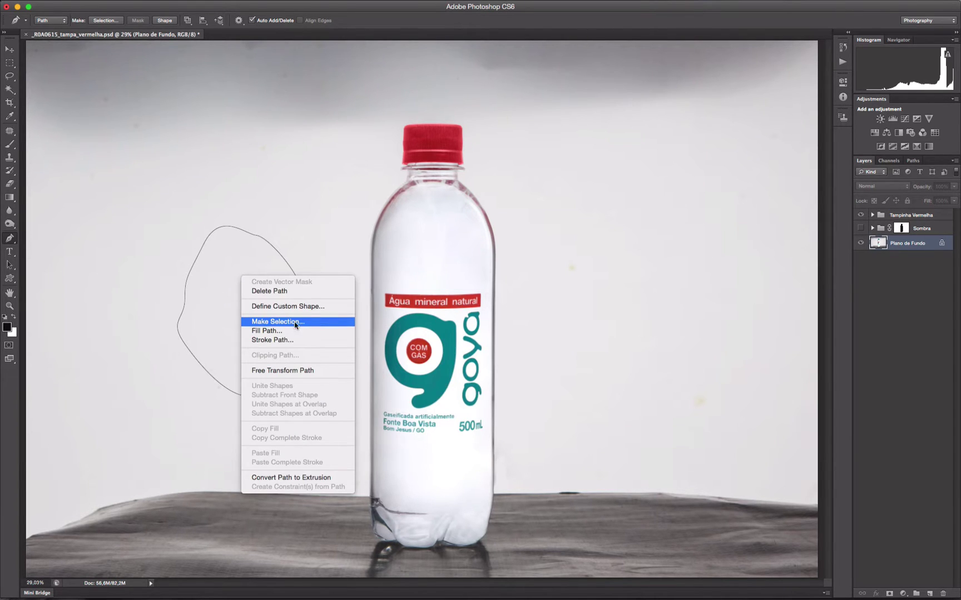
pyautogui.click(273, 323)
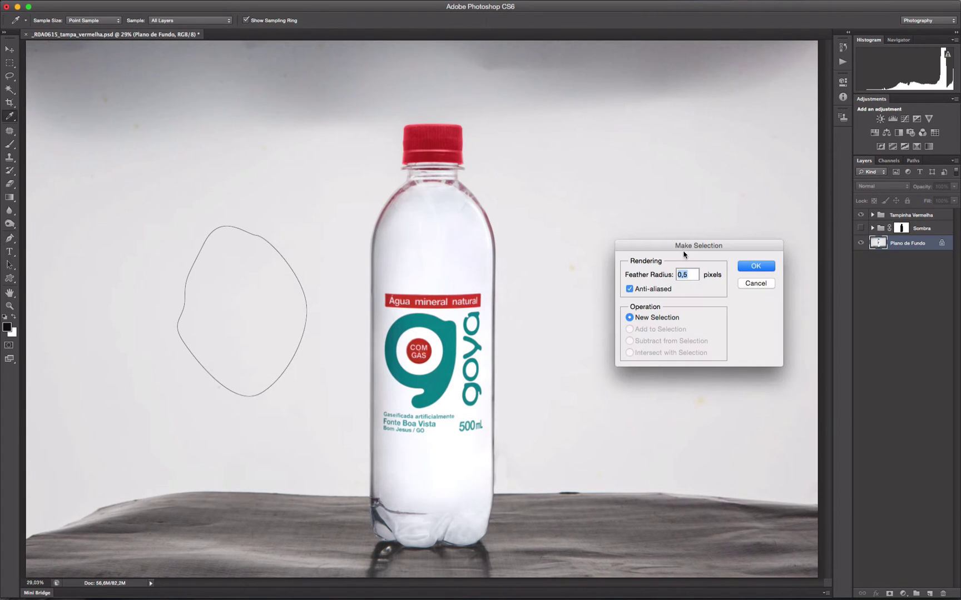
pyautogui.moveTo(682, 248); pyautogui.dragTo(333, 108)
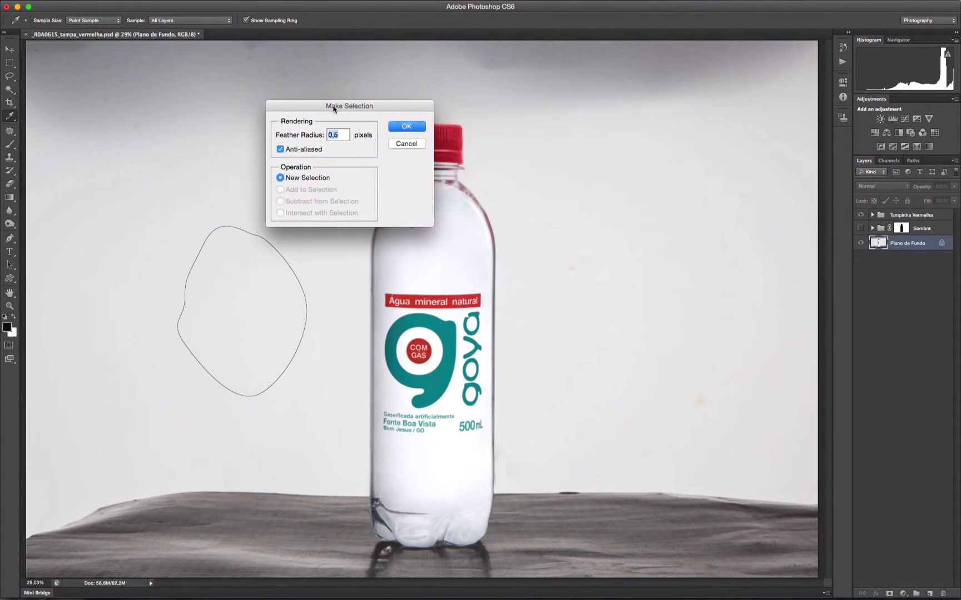
pyautogui.click(408, 127)
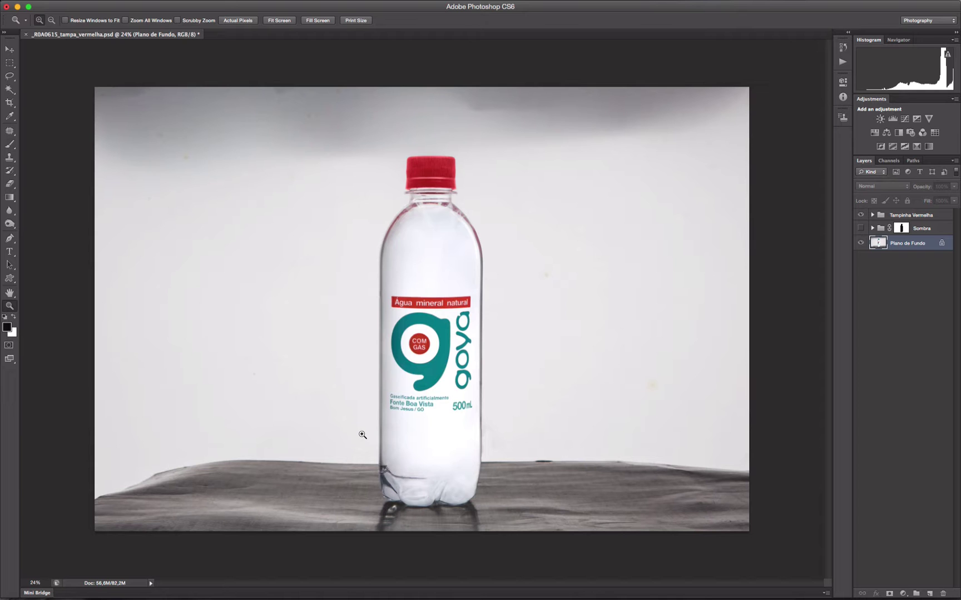
# Step: Start a Pen path at the notch in the bottle's base and add a smooth anchor along the bottom edge of the left foot
pyautogui.moveTo(340, 423); pyautogui.dragTo(526, 474)
pyautogui.moveTo(263, 319); pyautogui.dragTo(487, 404)
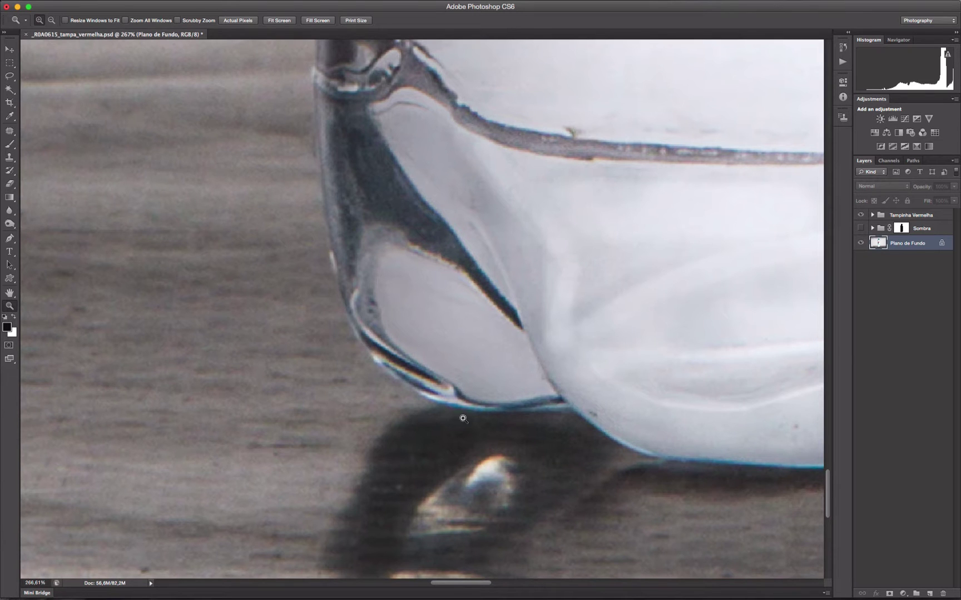
pyautogui.click(654, 468)
pyautogui.click(546, 389)
pyautogui.press('p')
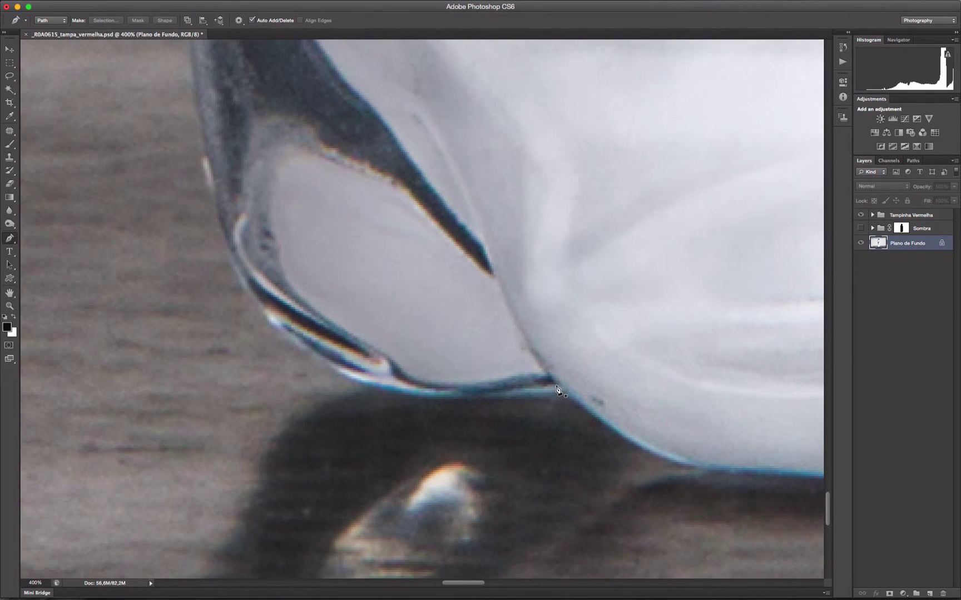
pyautogui.click(556, 384)
pyautogui.moveTo(459, 397); pyautogui.dragTo(406, 399)
pyautogui.moveTo(403, 396); pyautogui.dragTo(404, 398)
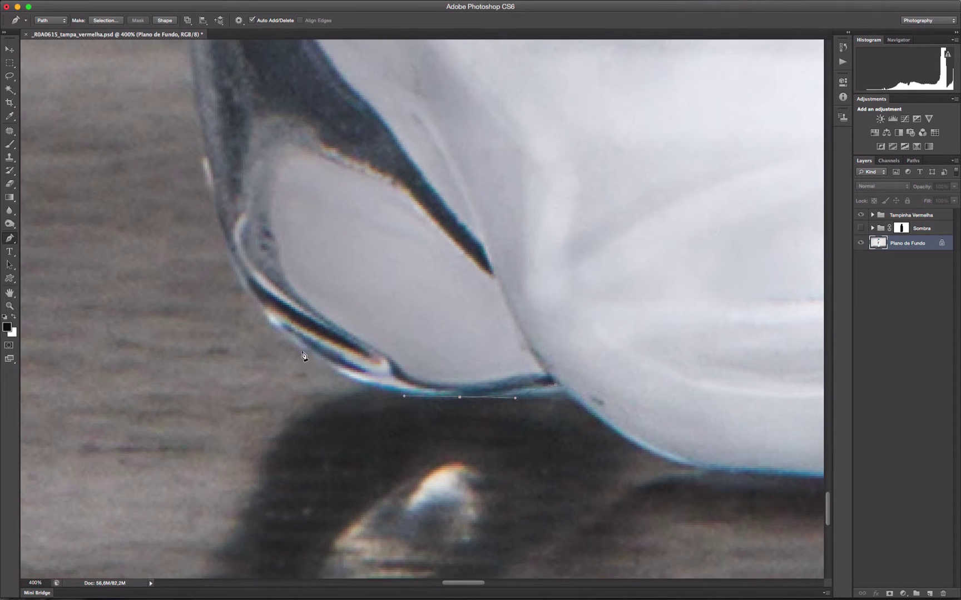
# Step: Curve the path around the bottle's lower-left corner and up onto its left side using smooth anchors
pyautogui.moveTo(356, 389); pyautogui.dragTo(257, 306)
pyautogui.moveTo(258, 305); pyautogui.dragTo(257, 306)
pyautogui.moveTo(232, 229); pyautogui.dragTo(268, 355)
pyautogui.moveTo(245, 288); pyautogui.dragTo(230, 179)
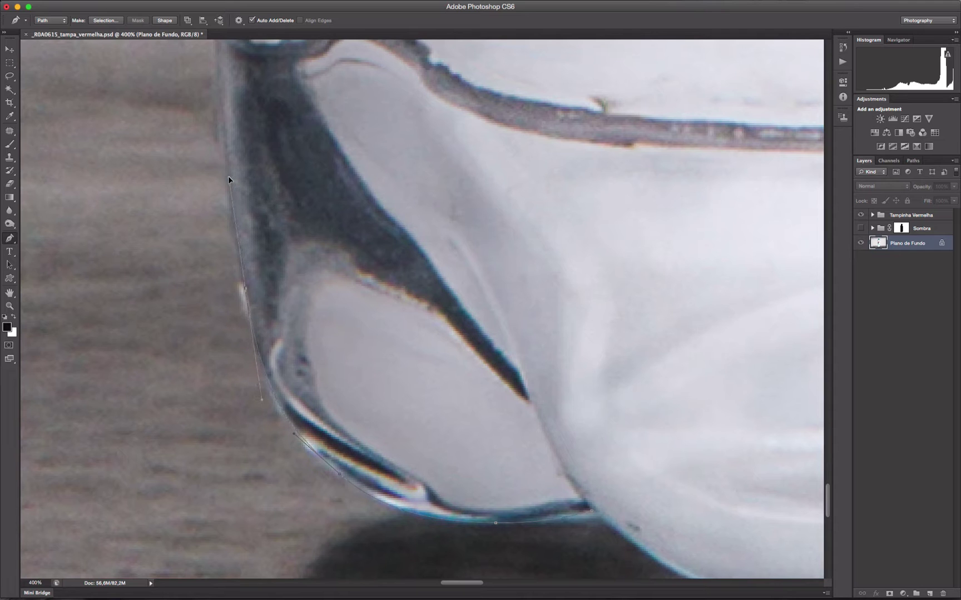
pyautogui.moveTo(228, 179)
pyautogui.mouseDown()
pyautogui.moveTo(194, 187)
pyautogui.moveTo(246, 176)
pyautogui.moveTo(262, 185)
pyautogui.moveTo(229, 180)
pyautogui.mouseUp()
# Step: Continue the path up the bottle's left side, past the ridge near the base and above the table edge
pyautogui.moveTo(288, 265); pyautogui.dragTo(335, 415)
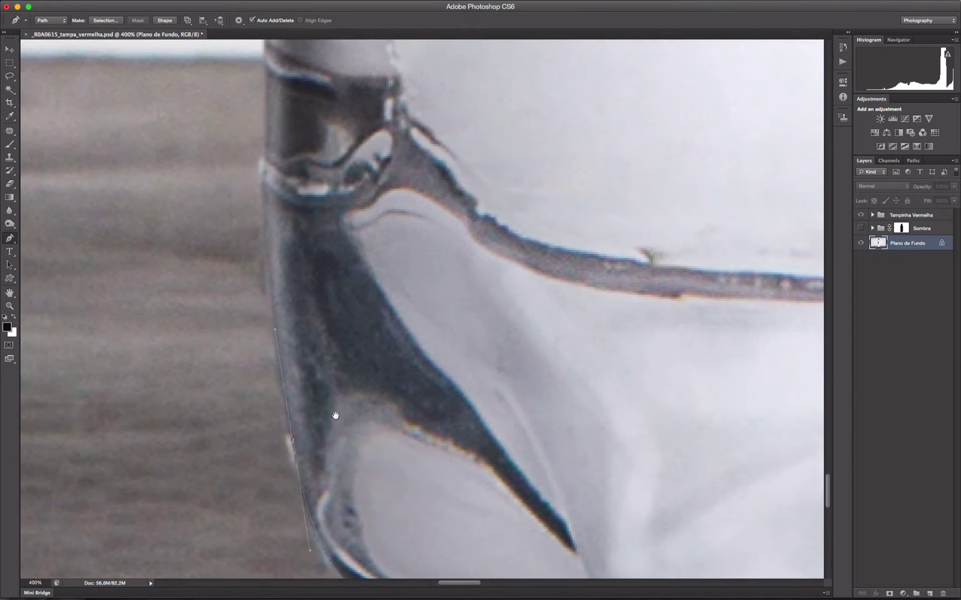
pyautogui.moveTo(307, 292); pyautogui.dragTo(318, 339)
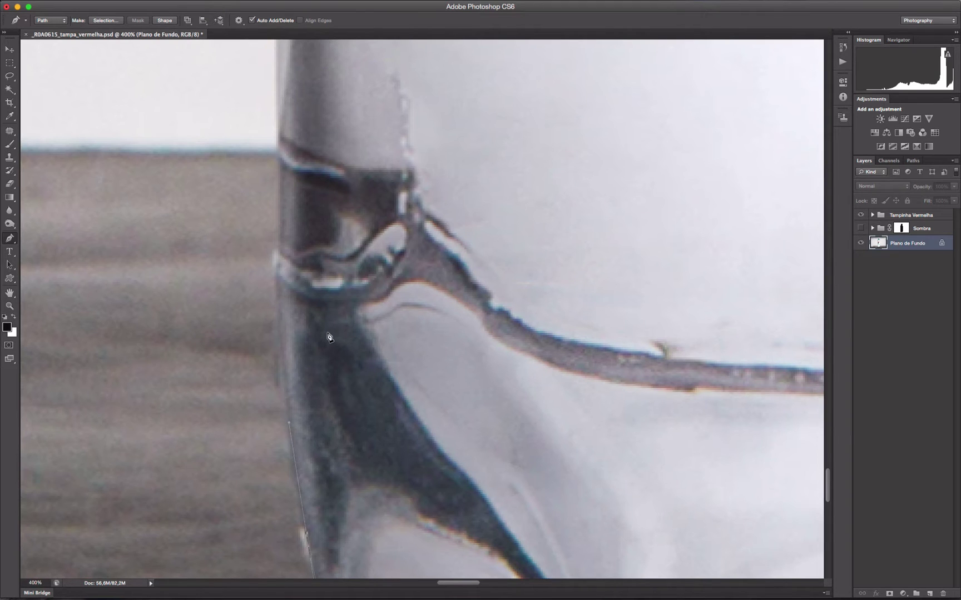
pyautogui.press('space')
pyautogui.moveTo(292, 277); pyautogui.dragTo(296, 245)
pyautogui.press('space')
pyautogui.moveTo(302, 163); pyautogui.dragTo(247, 453)
pyautogui.moveTo(245, 289); pyautogui.dragTo(246, 223)
# Step: Extend the path straight up the bottle's left edge to an anchor beside the lower part of the red label strip
pyautogui.press('super+1')
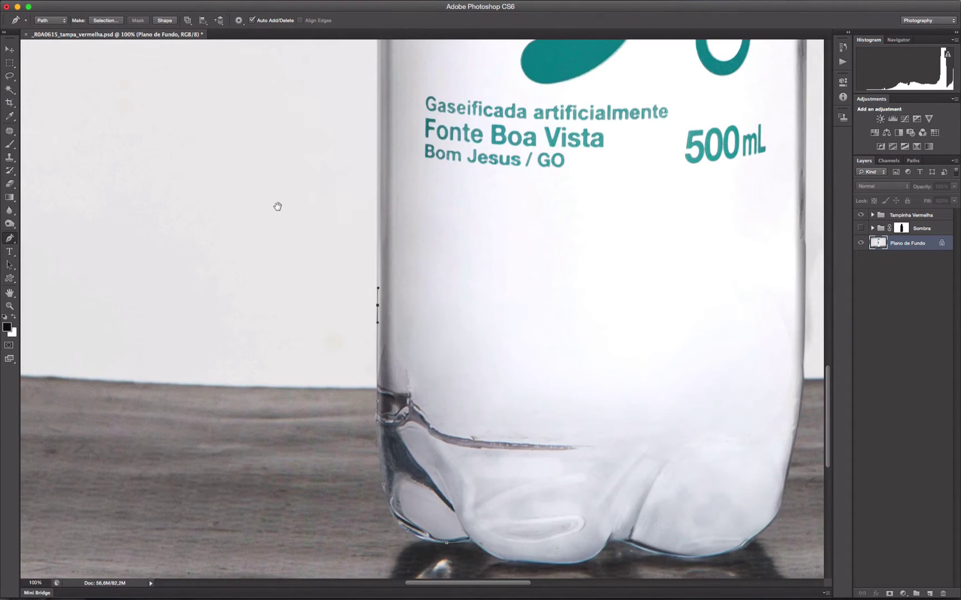
pyautogui.press('space')
pyautogui.moveTo(420, 240); pyautogui.dragTo(399, 435)
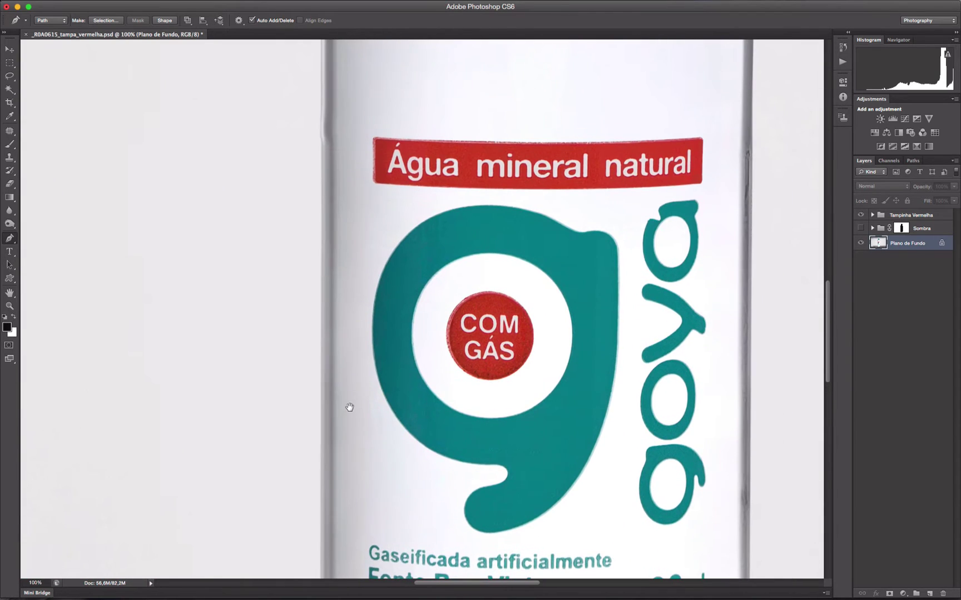
pyautogui.press('z')
pyautogui.moveTo(219, 107); pyautogui.dragTo(462, 325)
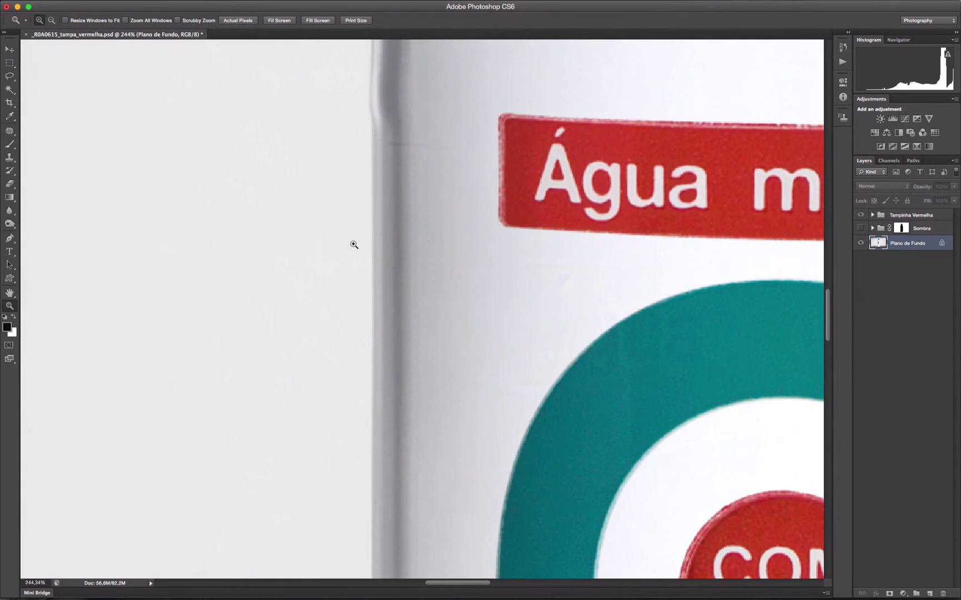
pyautogui.press('p')
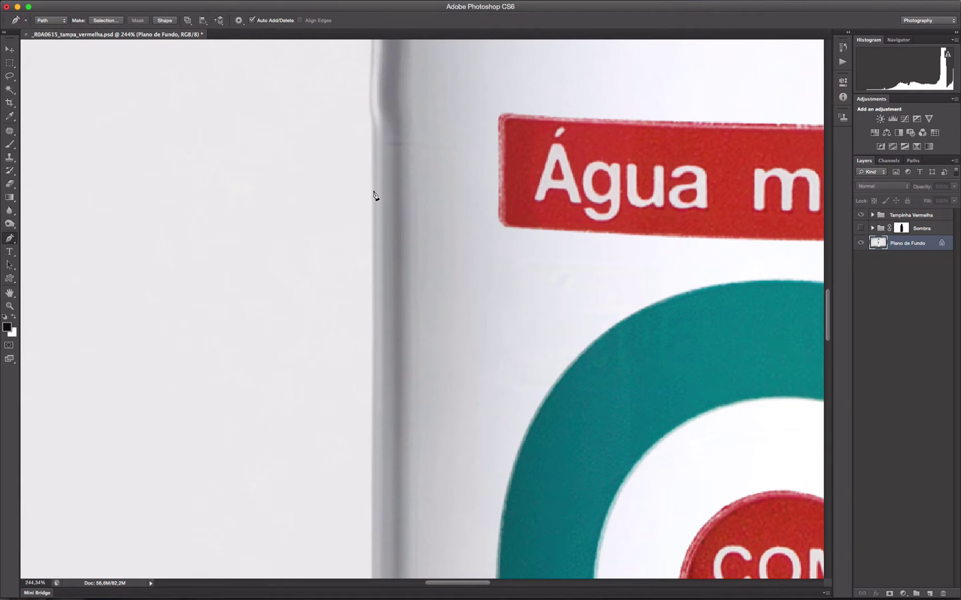
pyautogui.click(374, 178)
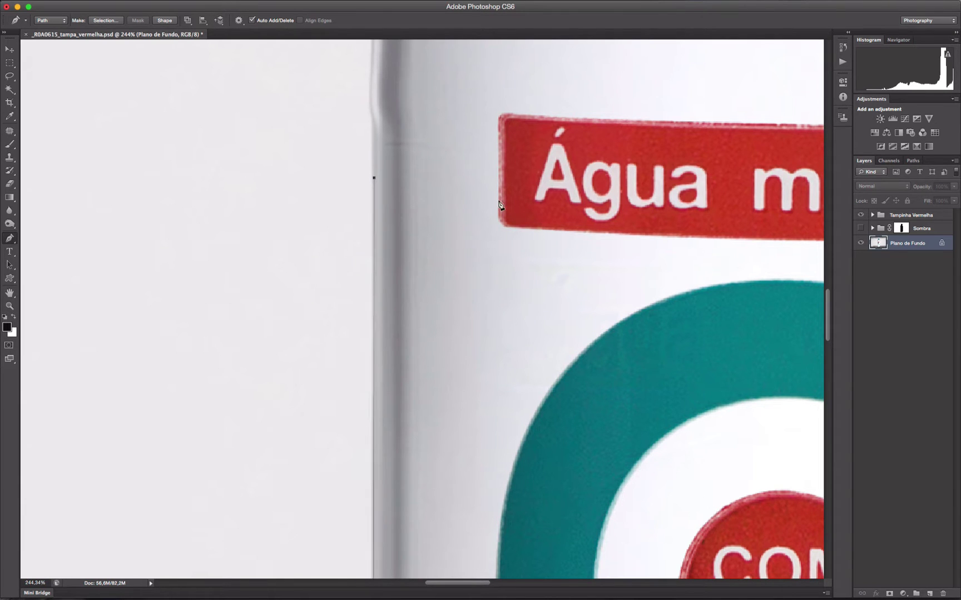
# Step: Trace the small bulge in the bottle's left edge just above the red label strip with two smooth anchors
pyautogui.moveTo(456, 184); pyautogui.dragTo(438, 416)
pyautogui.press('z')
pyautogui.moveTo(197, 155); pyautogui.dragTo(446, 471)
pyautogui.press('p')
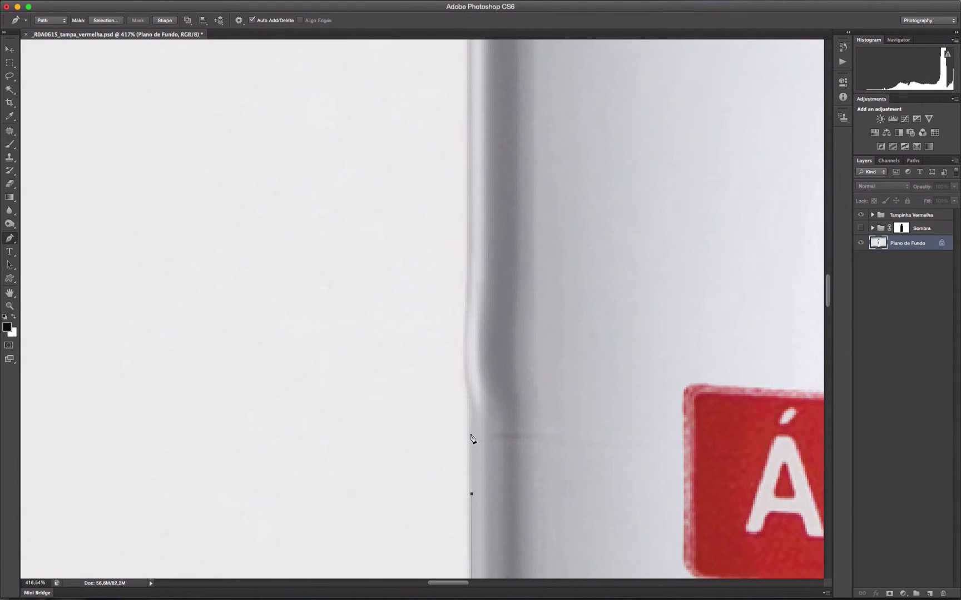
pyautogui.moveTo(469, 428); pyautogui.dragTo(467, 403)
pyautogui.moveTo(465, 347); pyautogui.dragTo(468, 217)
# Step: Continue the path up the straight left edge to the start of the bottle's shoulder
pyautogui.scroll(5, 437, 413)
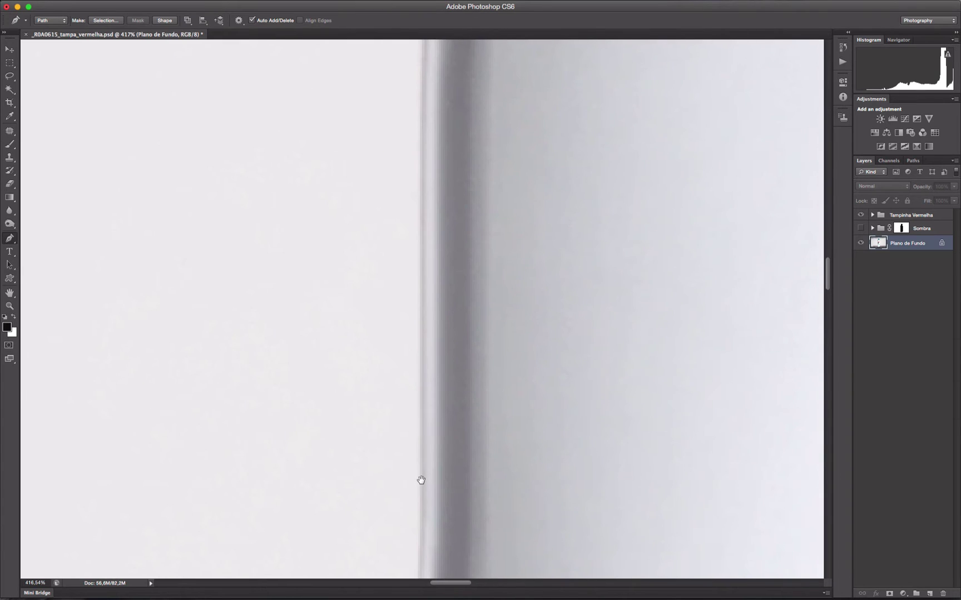
pyautogui.moveTo(422, 454); pyautogui.dragTo(422, 374)
pyautogui.press('super+minus')
pyautogui.press('super+minus')
pyautogui.press('super+minus')
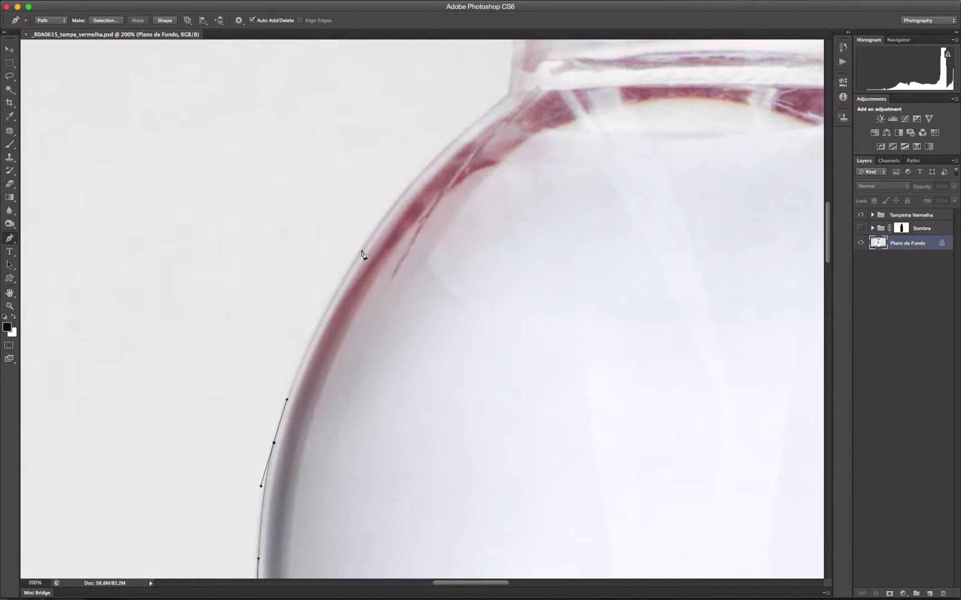
# Step: Trace the bottle's left shoulder curve up toward the base of the neck with smooth anchors
pyautogui.click(338, 285)
pyautogui.click(369, 239)
pyautogui.click(400, 195)
pyautogui.moveTo(404, 186)
pyautogui.mouseDown()
pyautogui.moveTo(425, 168)
pyautogui.moveTo(418, 173)
pyautogui.mouseUp()
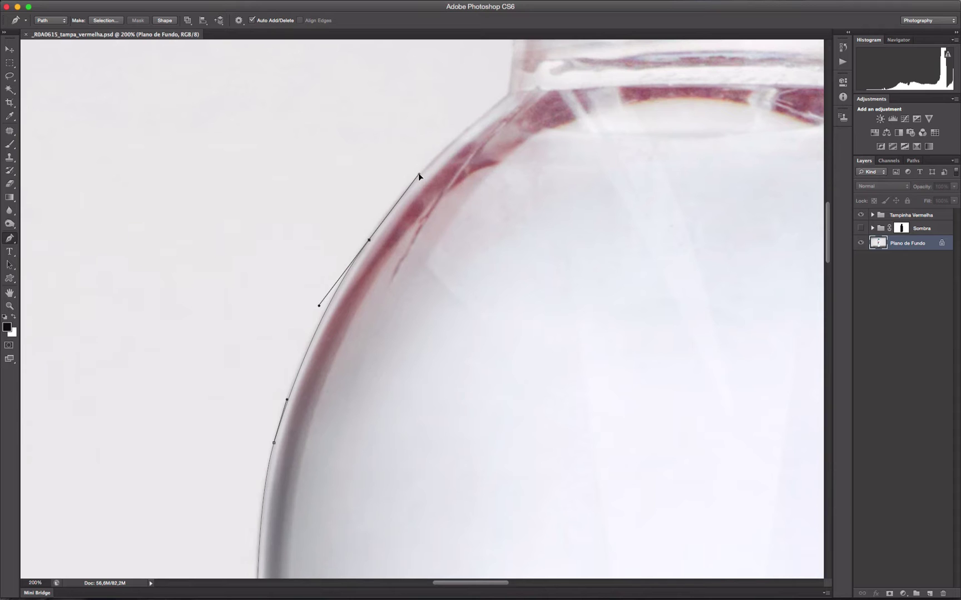
pyautogui.moveTo(457, 183); pyautogui.dragTo(339, 300)
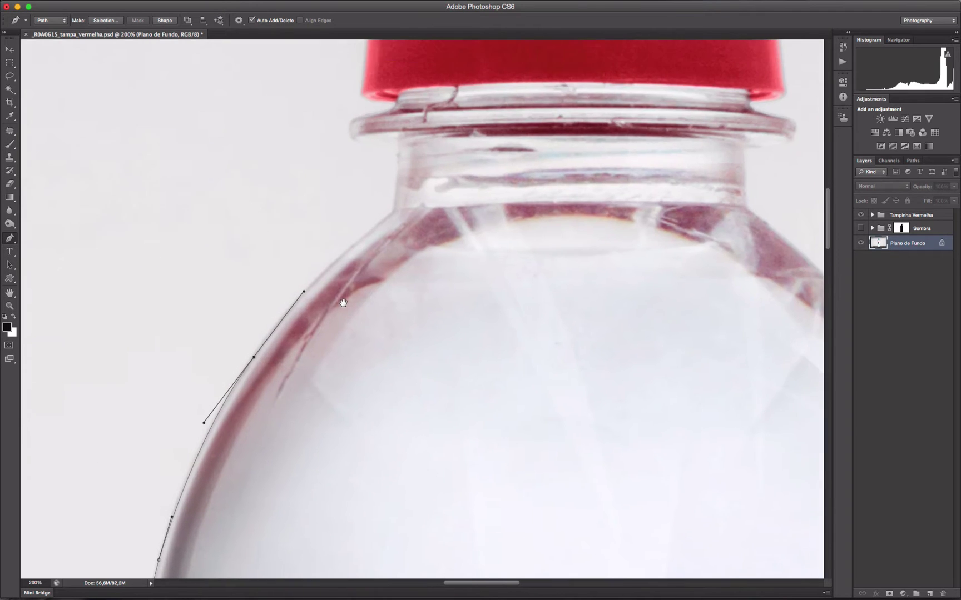
pyautogui.moveTo(352, 246); pyautogui.dragTo(388, 220)
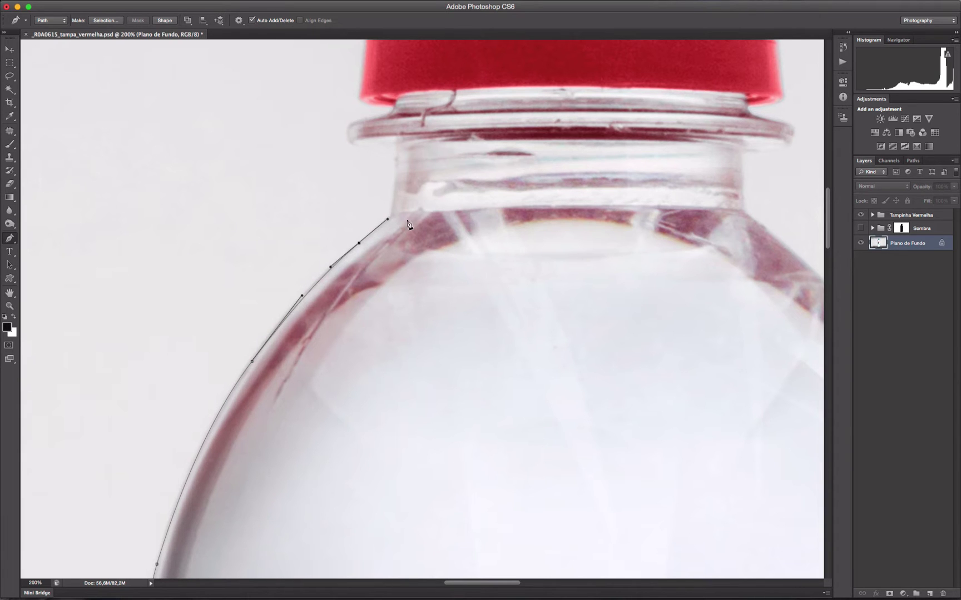
# Step: Turn the path up the left side of the neck and curve it outward beneath the collar under the cap
pyautogui.press('z')
pyautogui.click(403, 212)
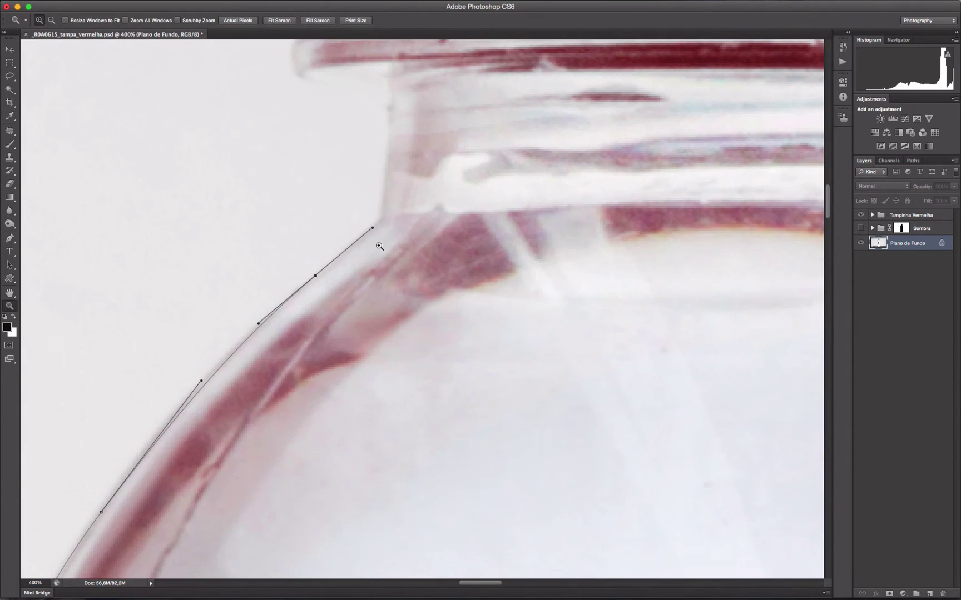
pyautogui.press('p')
pyautogui.moveTo(383, 204)
pyautogui.mouseDown()
pyautogui.moveTo(387, 179)
pyautogui.moveTo(378, 224)
pyautogui.moveTo(385, 183)
pyautogui.mouseUp()
pyautogui.moveTo(403, 131); pyautogui.dragTo(393, 300)
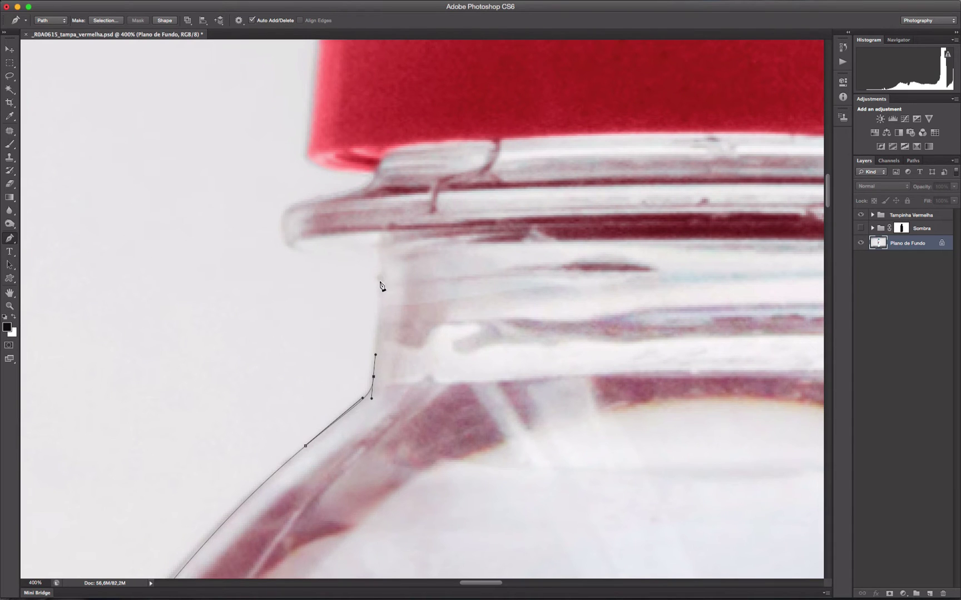
pyautogui.click(381, 281)
pyautogui.moveTo(269, 254); pyautogui.dragTo(368, 312)
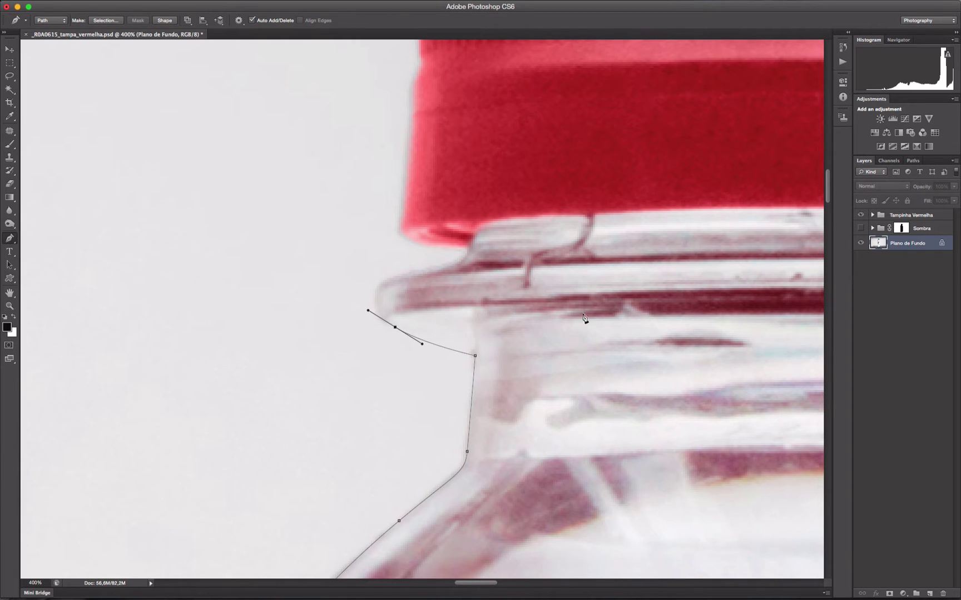
pyautogui.press('super+1')
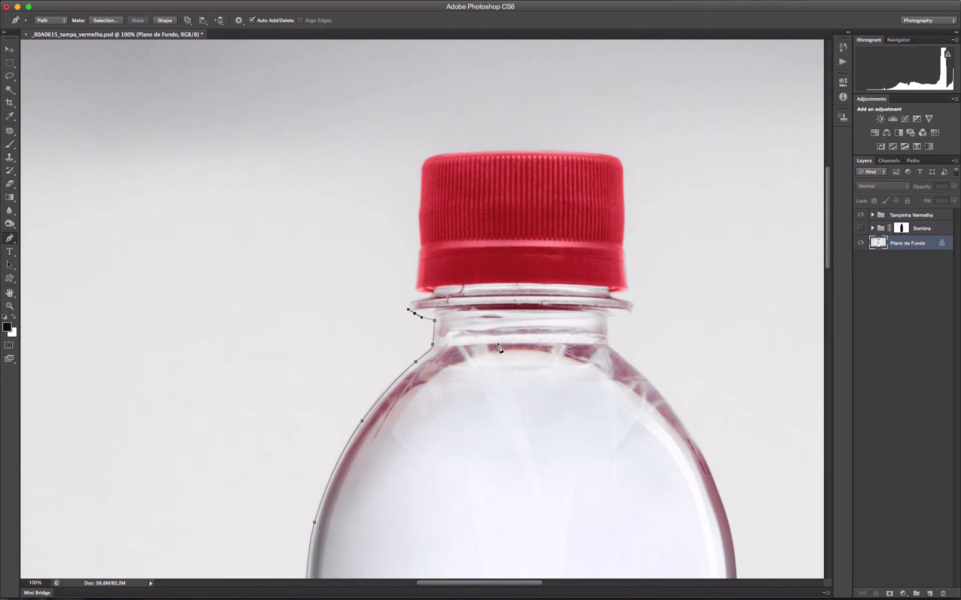
# Step: Hide the work path and show it again to compare the bottle with and without it
pyautogui.press('super+shift+h')
pyautogui.press('super+shift+h')
pyautogui.press('super+shift+h')
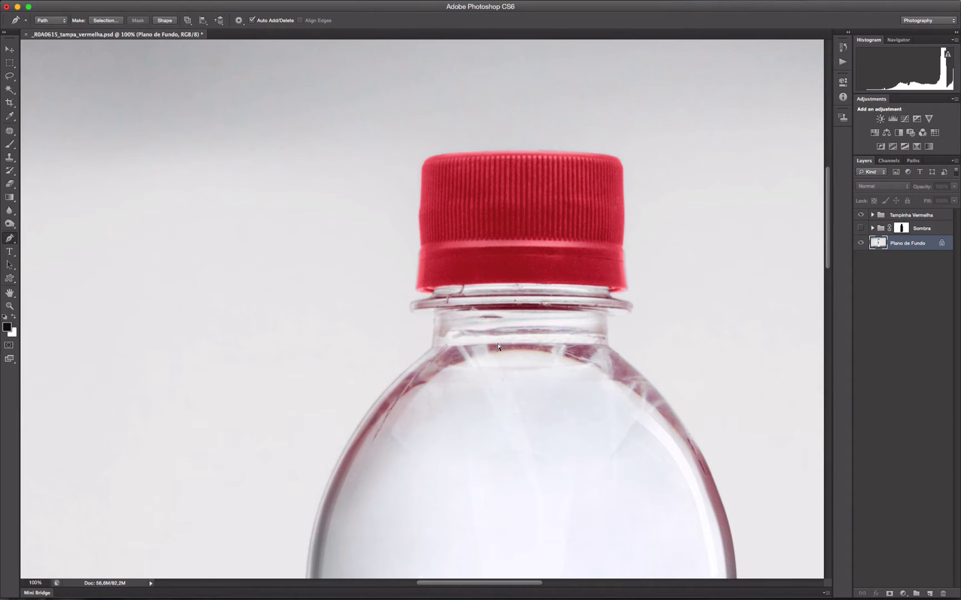
pyautogui.press('super+shift+h')
pyautogui.press('super+shift+h')
pyautogui.press('super+shift+h')
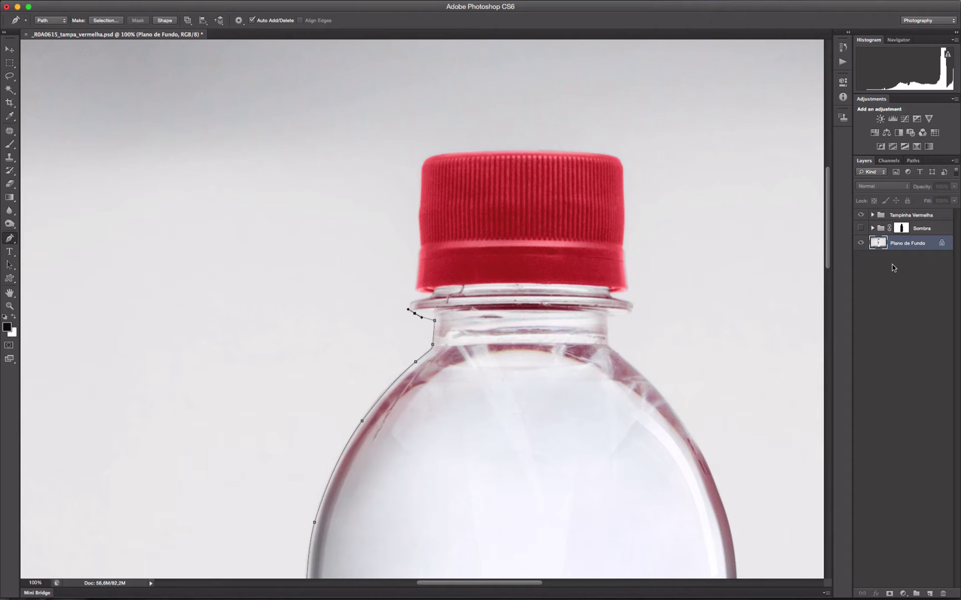
# Step: Duplicate the Plano de Fundo layer and set the copy's blend mode to Multiply to darken the edges
pyautogui.press('super+j')
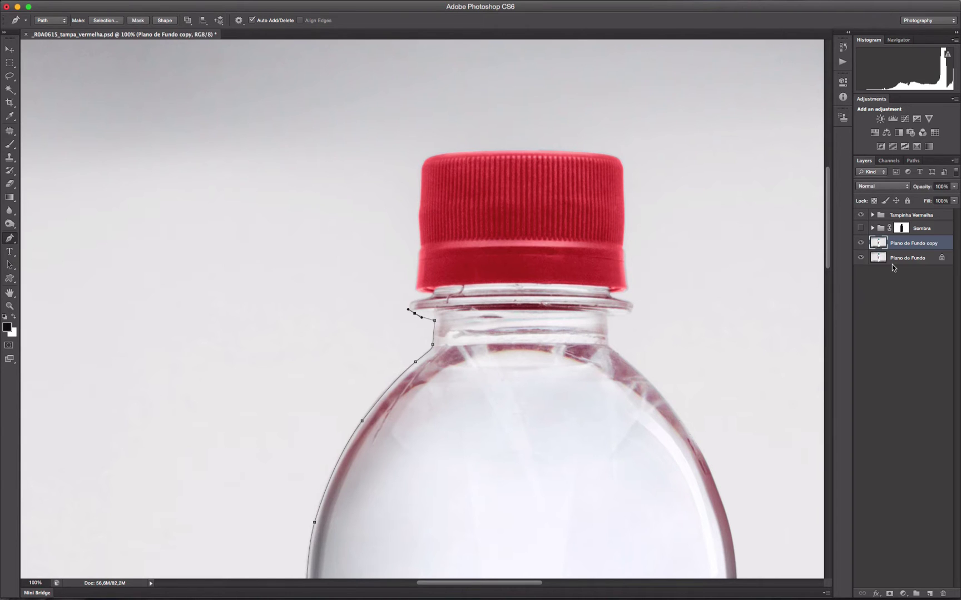
pyautogui.click(897, 186)
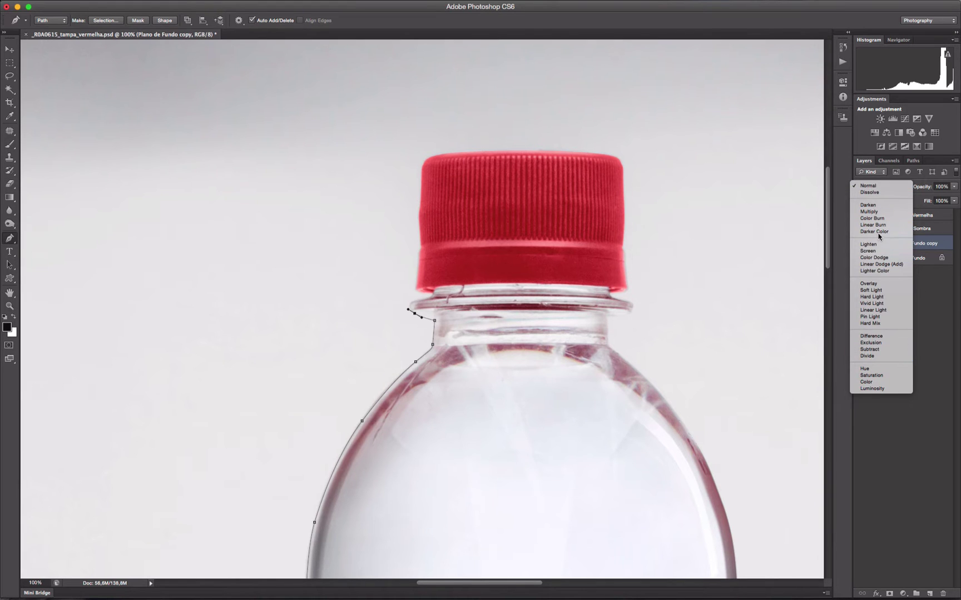
pyautogui.click(872, 211)
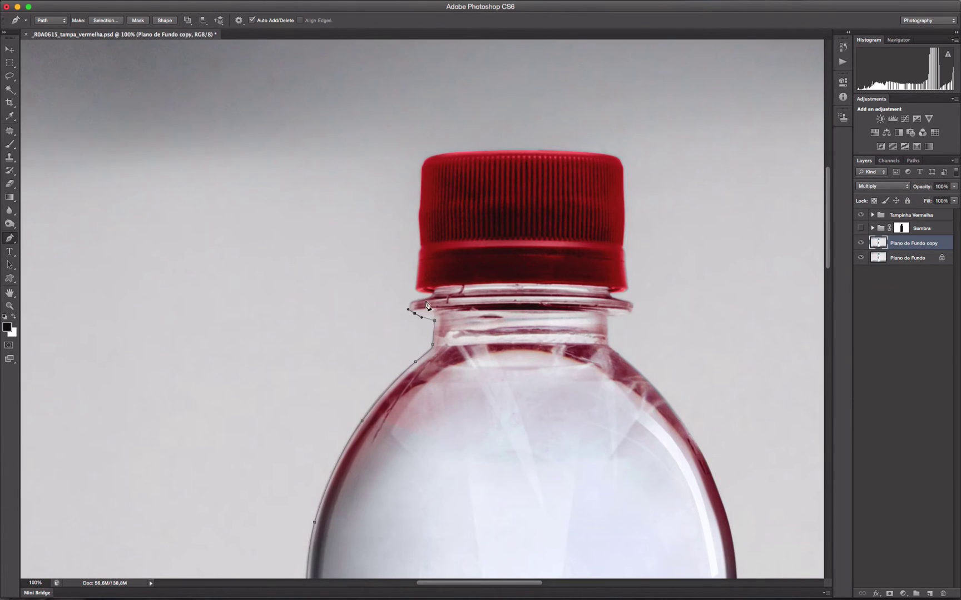
# Step: Toggle the document extras off and on to inspect the darkened bottle edge around the collar
pyautogui.press('super+h')
pyautogui.press('super+h')
pyautogui.press('super+h')
pyautogui.press('super+h')
pyautogui.press('super+h')
pyautogui.press('super+h')
# Step: Trace the rounded left end of the collar ring with smooth anchors up to the recess beneath the cap
pyautogui.press('z')
pyautogui.moveTo(360, 262); pyautogui.dragTo(542, 368)
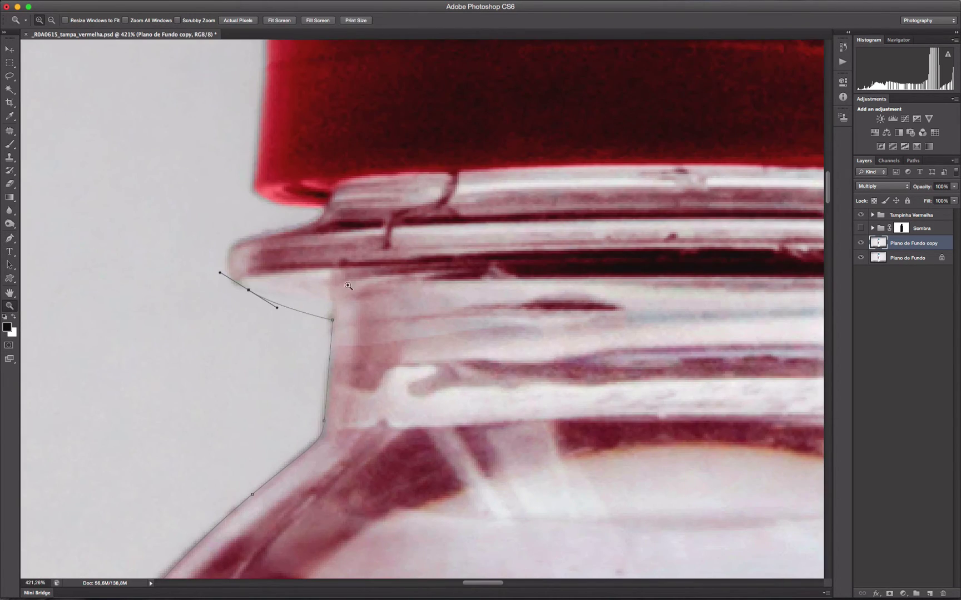
pyautogui.moveTo(259, 271); pyautogui.dragTo(291, 374)
pyautogui.press('p')
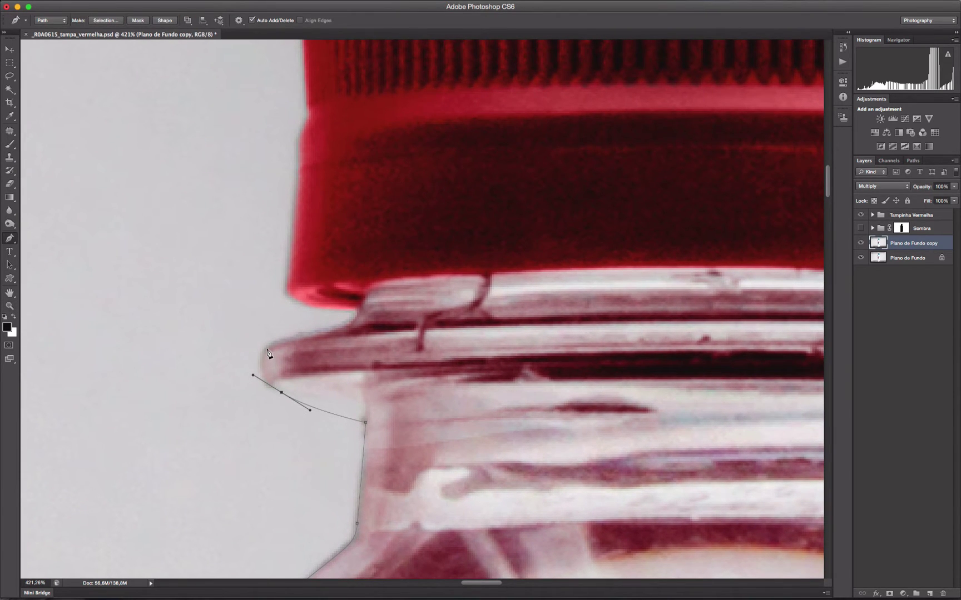
pyautogui.moveTo(275, 345); pyautogui.dragTo(291, 338)
pyautogui.moveTo(336, 327); pyautogui.dragTo(360, 309)
# Step: Continue the path around the cap's lower-left corner and up its smooth band to the notch below the ridges
pyautogui.press('z')
pyautogui.click(337, 293)
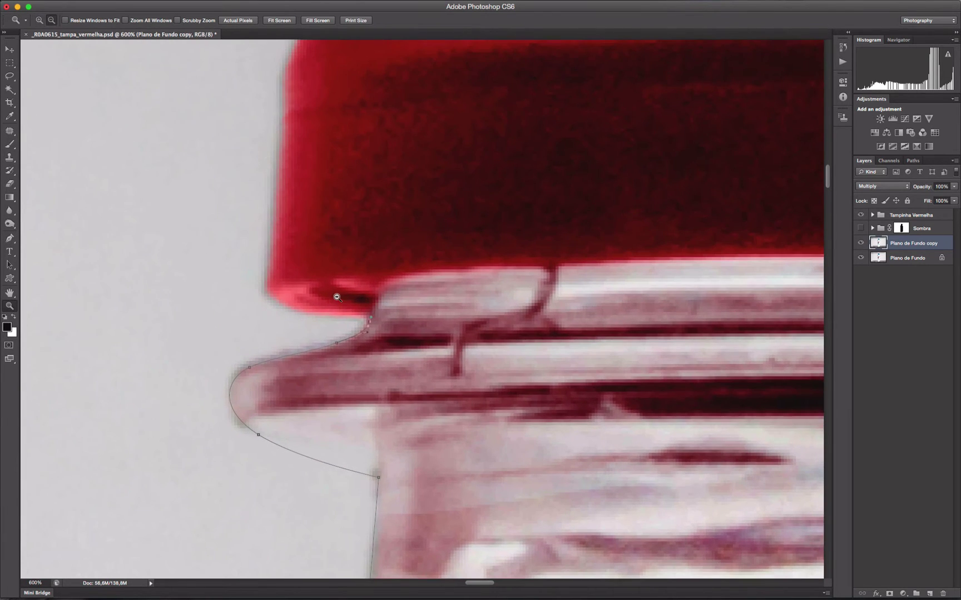
pyautogui.press('p')
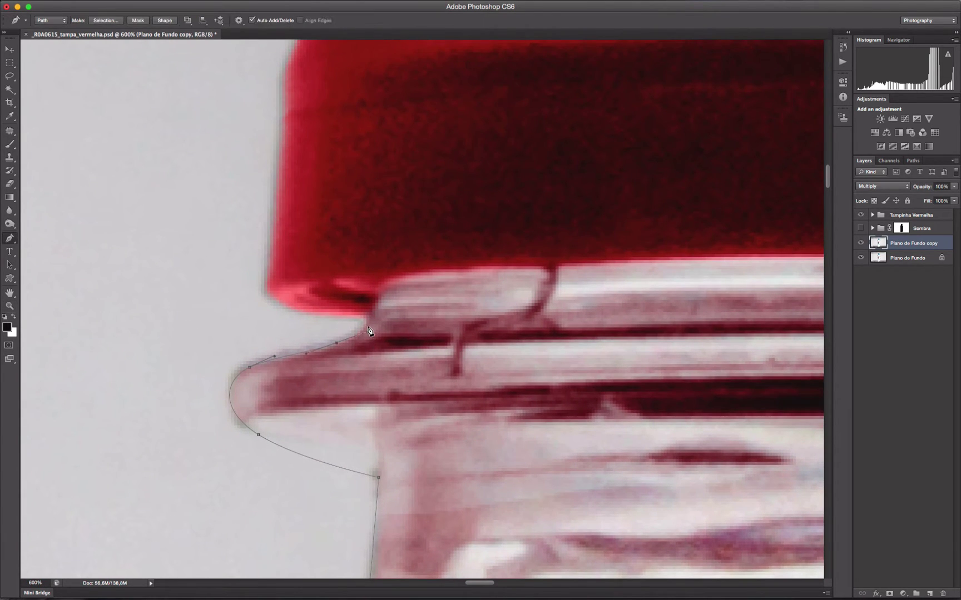
pyautogui.moveTo(281, 316); pyautogui.dragTo(363, 368)
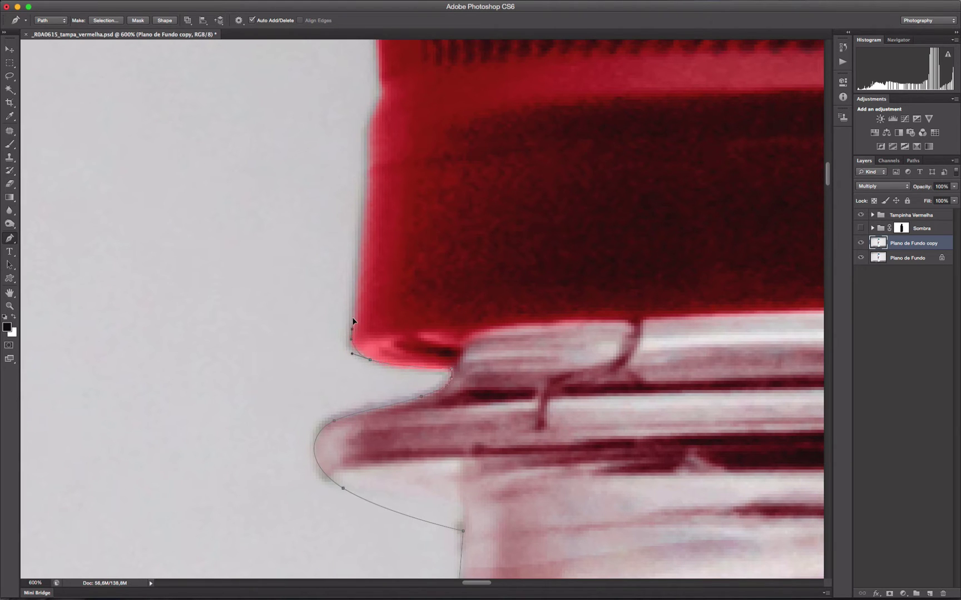
pyautogui.scroll(5, 377, 268)
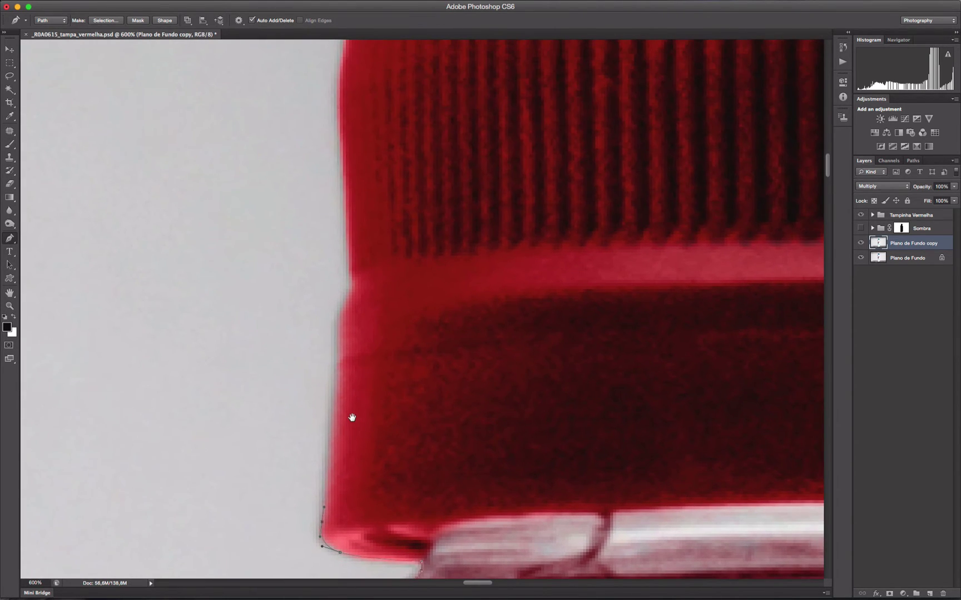
pyautogui.click(341, 333)
pyautogui.moveTo(343, 305); pyautogui.dragTo(349, 298)
pyautogui.moveTo(326, 124); pyautogui.dragTo(332, 322)
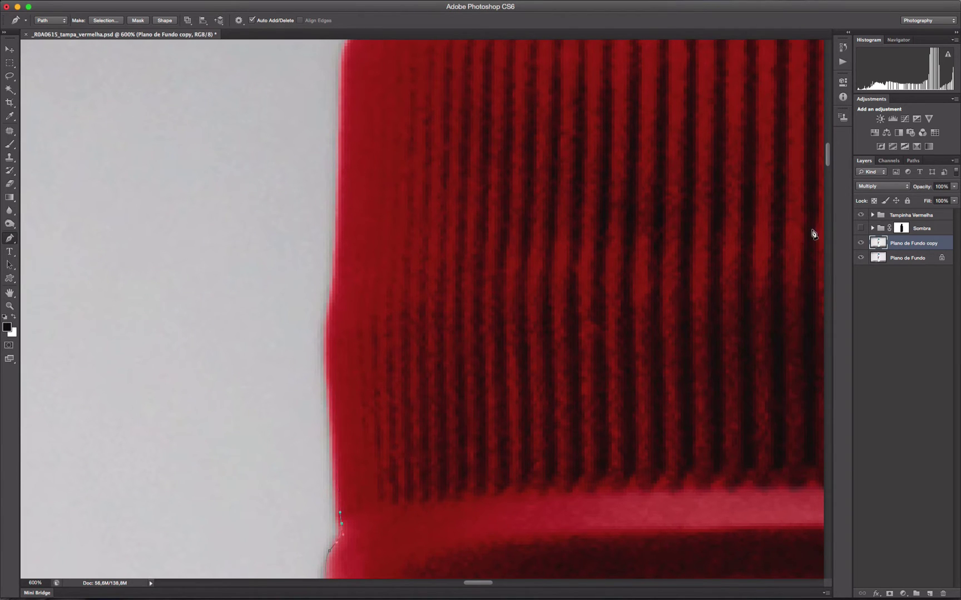
# Step: Hide the Plano de Fundo copy layer and trace the slight bulge in the ridged cap's left side with smooth anchors
pyautogui.click(861, 243)
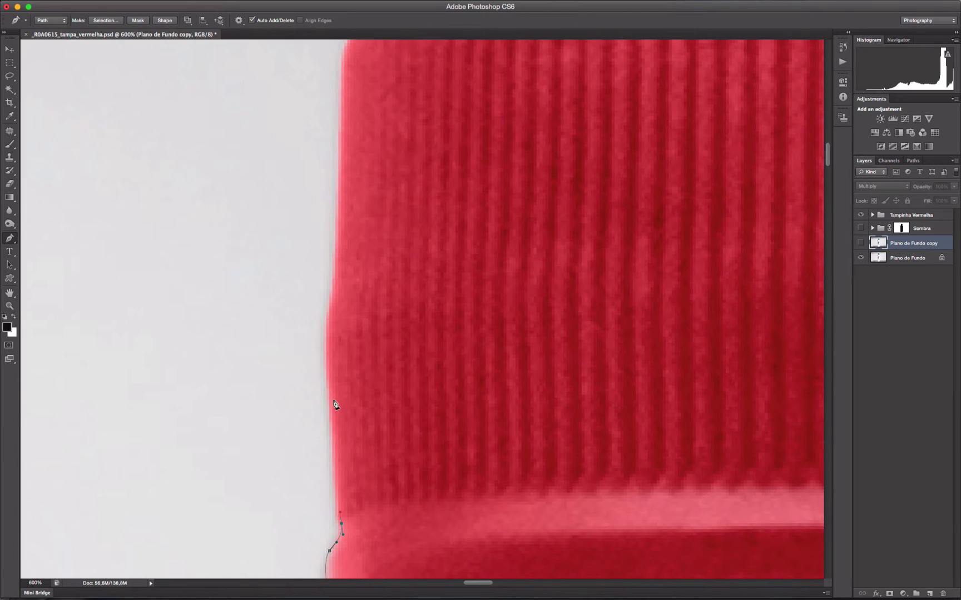
pyautogui.moveTo(329, 398); pyautogui.dragTo(327, 352)
pyautogui.moveTo(332, 296); pyautogui.dragTo(336, 287)
# Step: Trace the upper left side of the cap and round its top-left corner with smooth anchors
pyautogui.scroll(5, 484, 418)
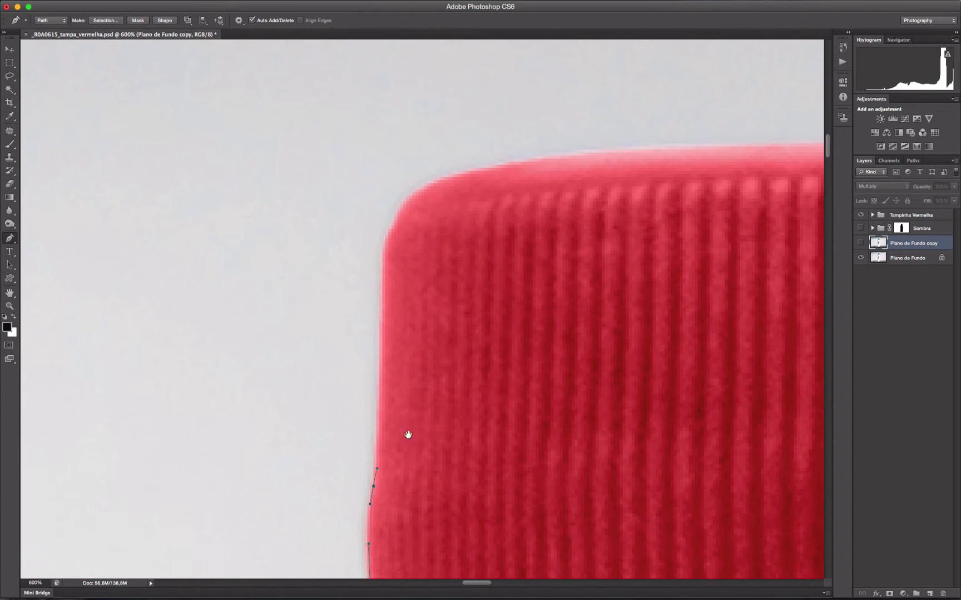
pyautogui.click(384, 378)
pyautogui.moveTo(386, 358)
pyautogui.mouseDown()
pyautogui.moveTo(390, 342)
pyautogui.moveTo(381, 344)
pyautogui.mouseUp()
pyautogui.moveTo(385, 264); pyautogui.dragTo(387, 250)
pyautogui.moveTo(424, 189); pyautogui.dragTo(433, 188)
# Step: Trace the gently arched top edge of the cap with two long-handled smooth anchors
pyautogui.moveTo(539, 197); pyautogui.dragTo(343, 242)
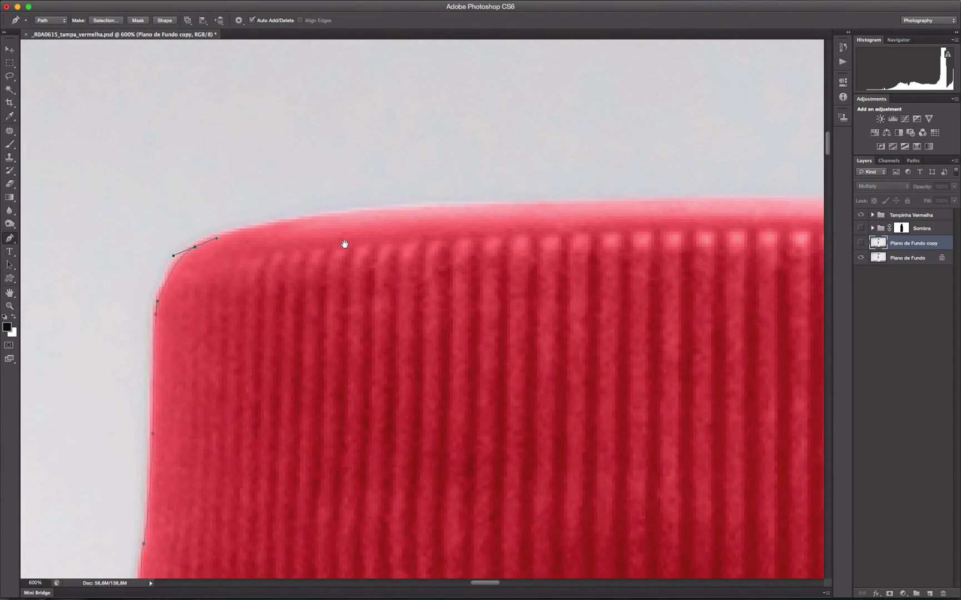
pyautogui.moveTo(401, 211); pyautogui.dragTo(239, 228)
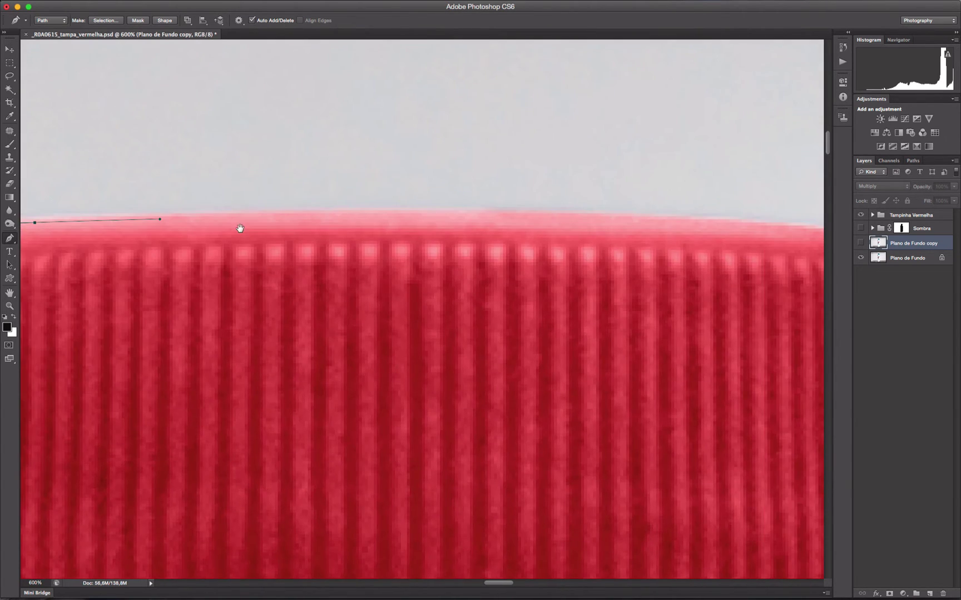
pyautogui.moveTo(503, 213); pyautogui.dragTo(673, 218)
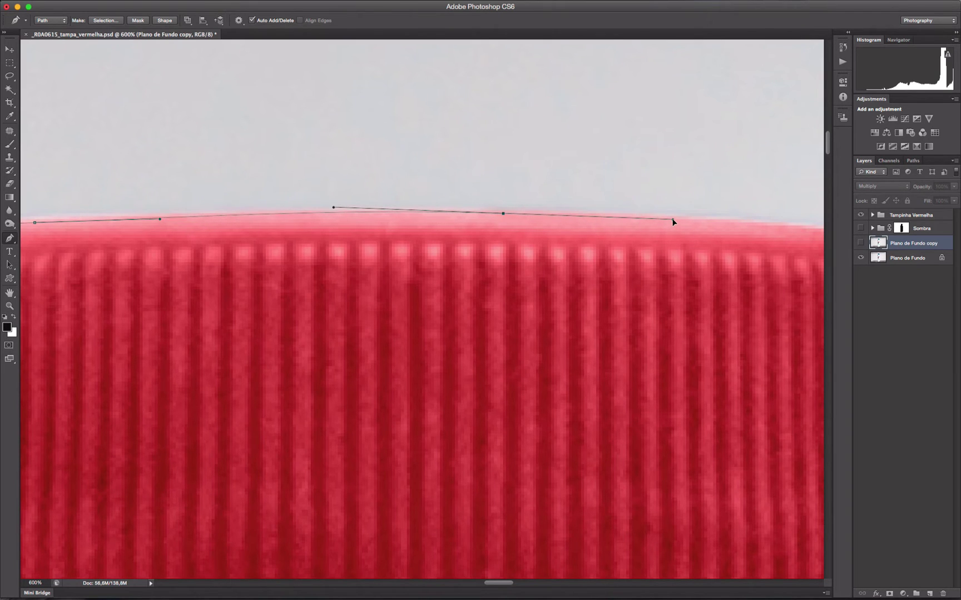
# Step: Curve the path around the cap's top-right corner onto its right side
pyautogui.moveTo(464, 230); pyautogui.dragTo(274, 228)
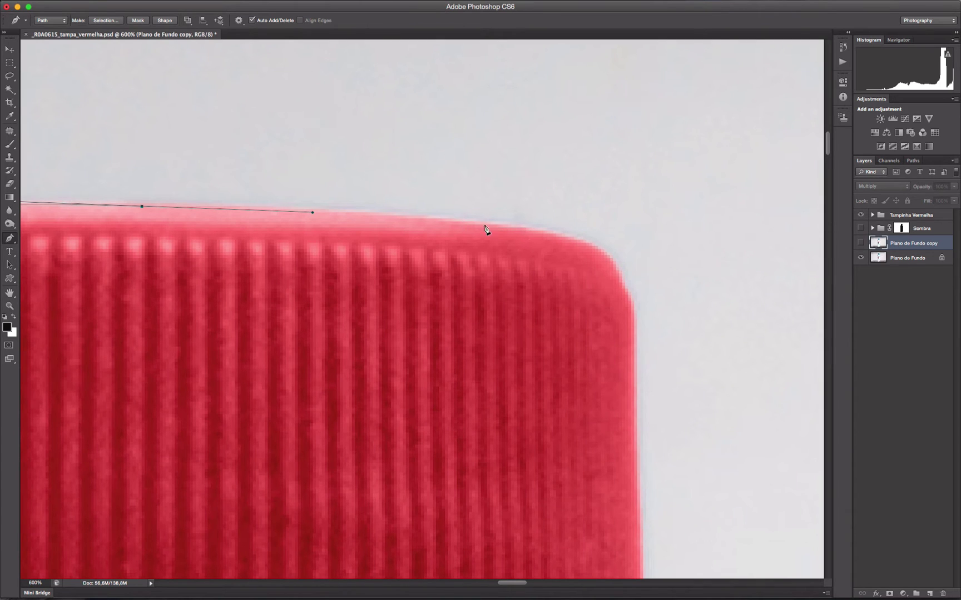
pyautogui.moveTo(528, 230); pyautogui.dragTo(627, 287)
pyautogui.moveTo(634, 332); pyautogui.dragTo(632, 368)
# Step: Trace the right side of the ridged cap down to the notch above the smooth band, redoing the misplaced anchor
pyautogui.press('space')
pyautogui.moveTo(621, 333); pyautogui.dragTo(572, 210)
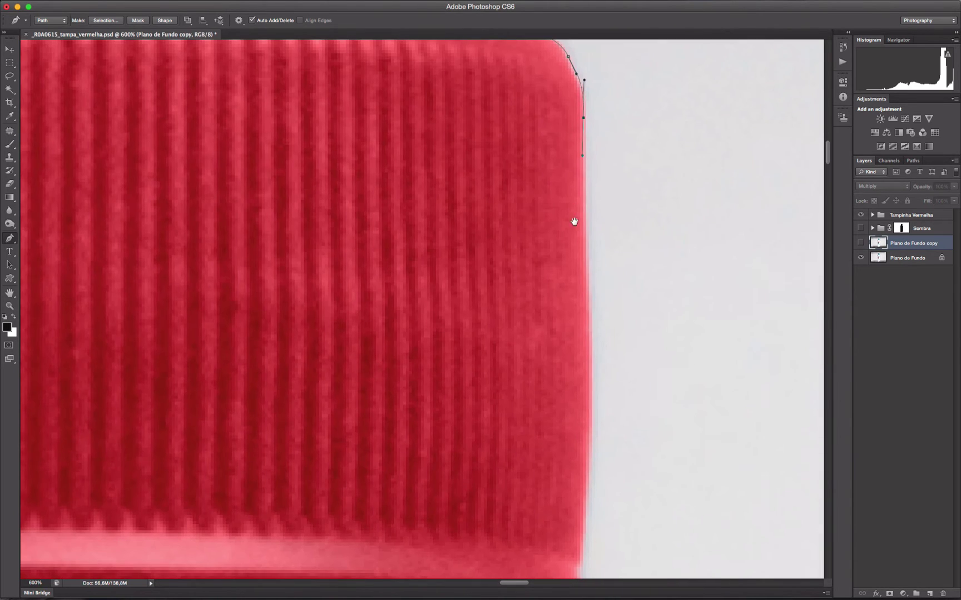
pyautogui.moveTo(589, 321); pyautogui.dragTo(593, 406)
pyautogui.press('super+z')
pyautogui.moveTo(589, 321); pyautogui.dragTo(556, 200)
pyautogui.click(568, 236)
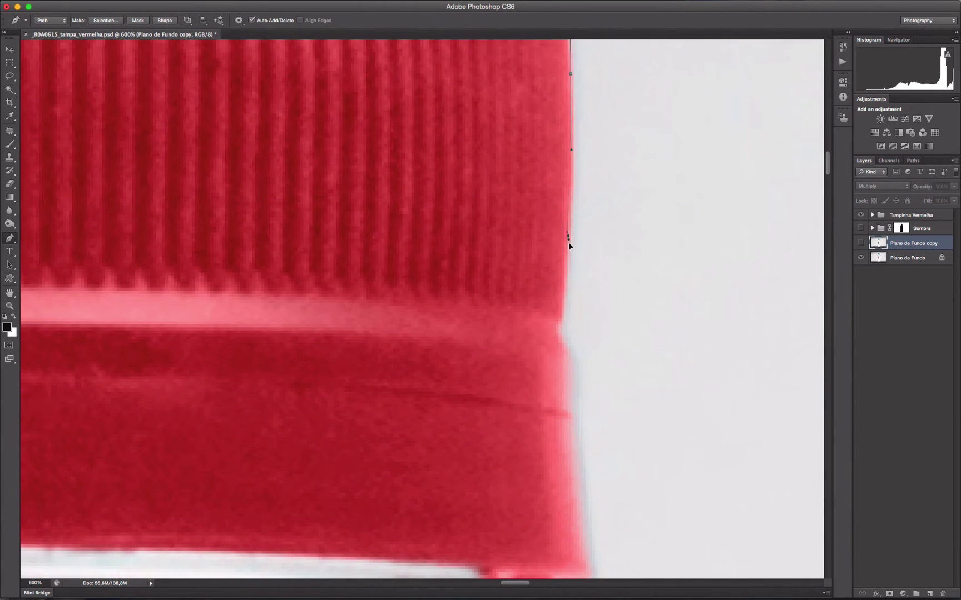
pyautogui.click(562, 306)
pyautogui.click(558, 333)
# Step: Trace the right side of the cap's smooth band and its lower-right corner inward to the bottle neck
pyautogui.moveTo(571, 378); pyautogui.dragTo(476, 203)
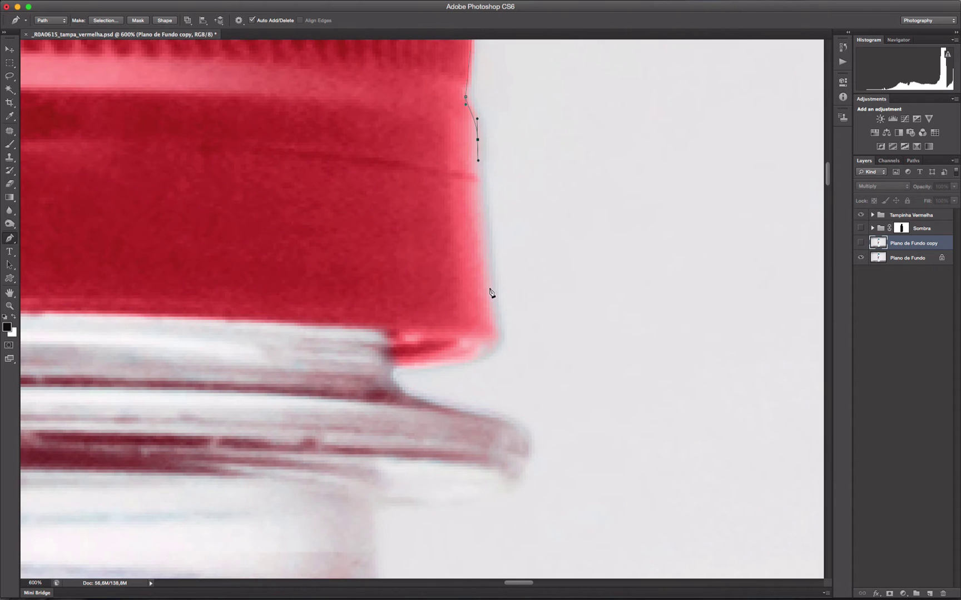
pyautogui.moveTo(495, 270); pyautogui.dragTo(438, 368)
pyautogui.click(393, 366)
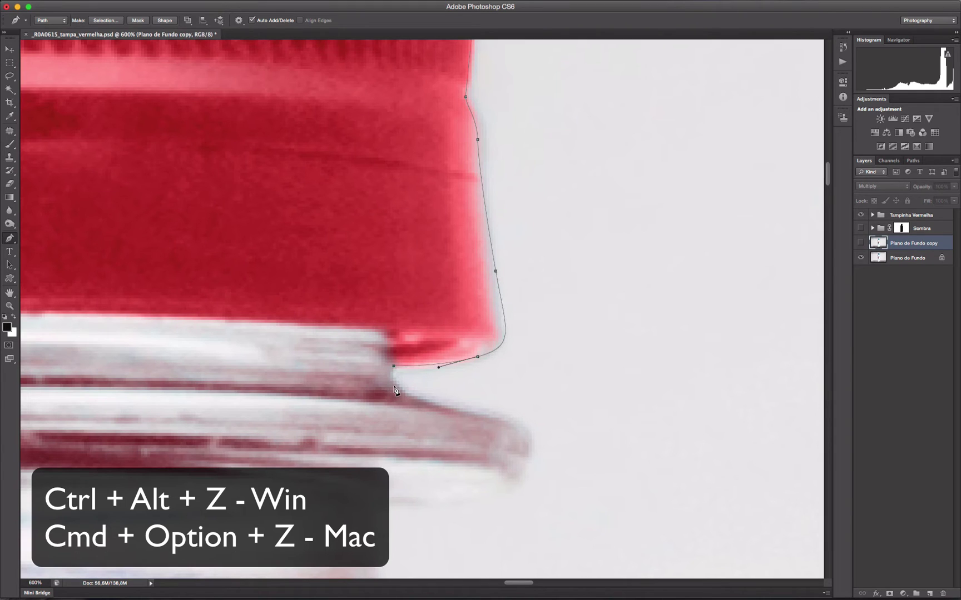
# Step: Trace the right end of the collar ring from the recess beneath the cap around its underside to the neck
pyautogui.moveTo(403, 394); pyautogui.dragTo(405, 394)
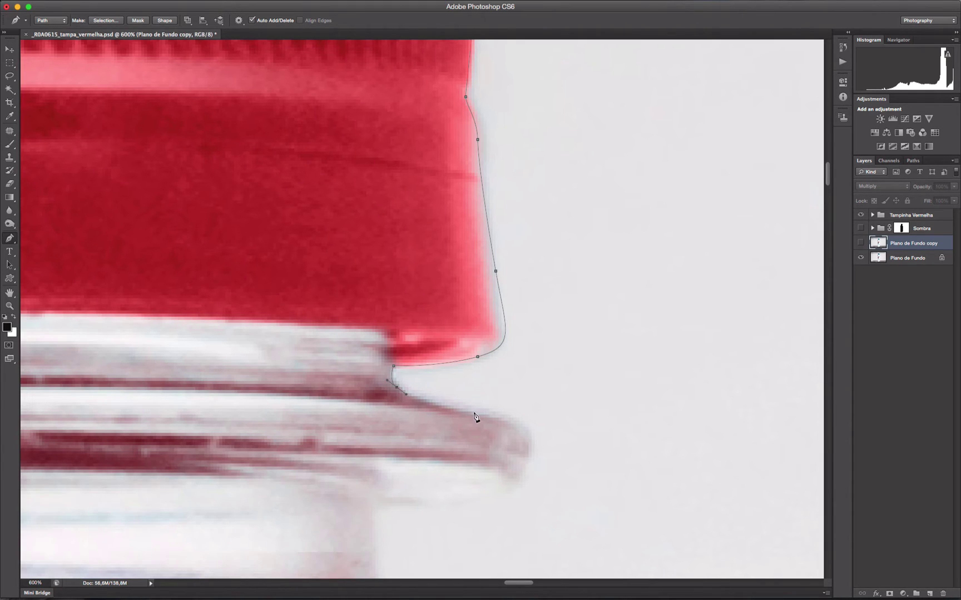
pyautogui.moveTo(483, 412); pyautogui.dragTo(523, 424)
pyautogui.moveTo(522, 472); pyautogui.dragTo(492, 491)
pyautogui.moveTo(536, 332); pyautogui.dragTo(582, 182)
pyautogui.moveTo(493, 354); pyautogui.dragTo(435, 354)
pyautogui.click(414, 357)
# Step: Extend the path straight down the neck's right side to its base and curve it onto the upper right shoulder
pyautogui.scroll(-10, 416, 367)
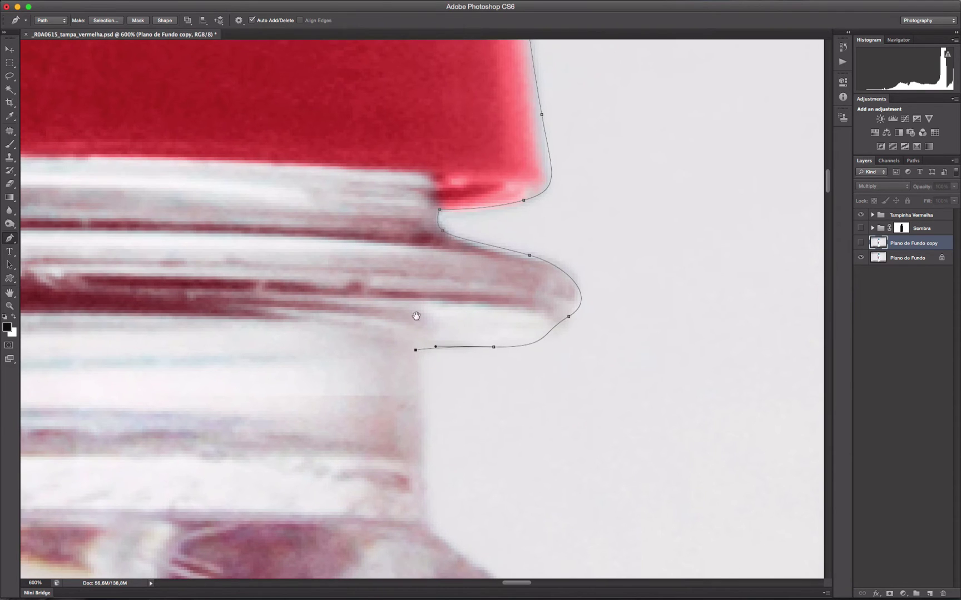
pyautogui.click(413, 287)
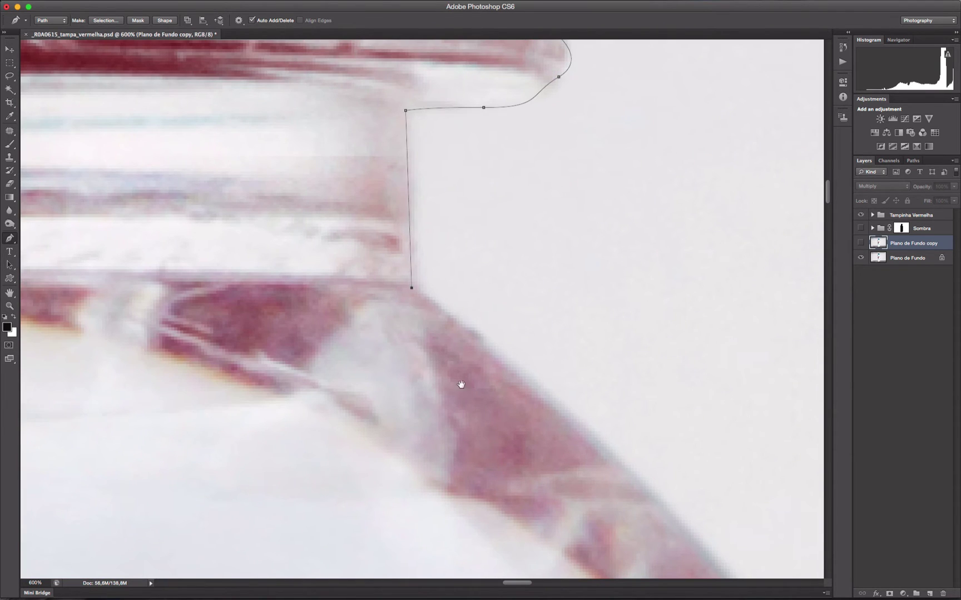
pyautogui.moveTo(448, 382); pyautogui.dragTo(371, 203)
pyautogui.press('z')
pyautogui.rightClick(421, 248)
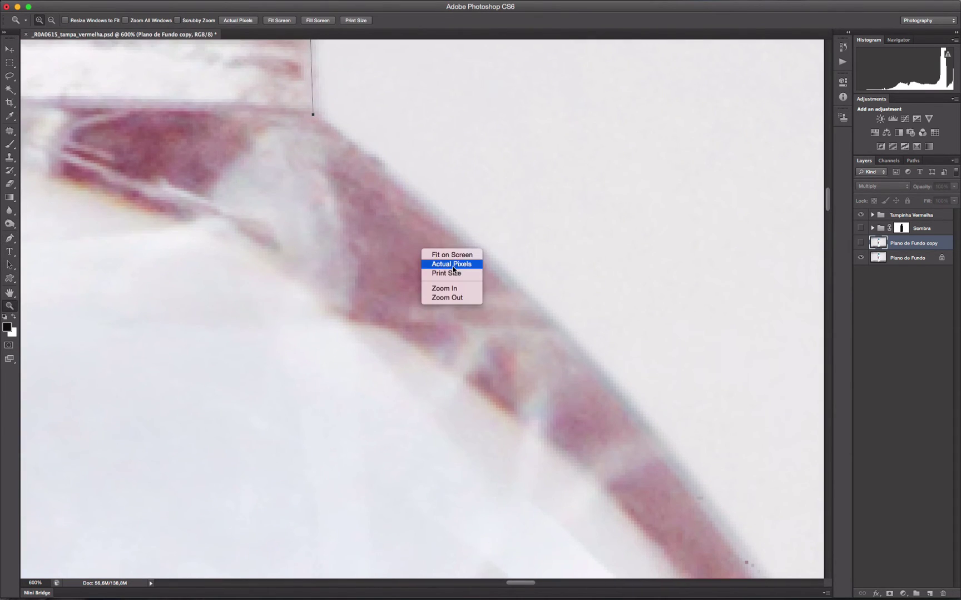
pyautogui.click(451, 261)
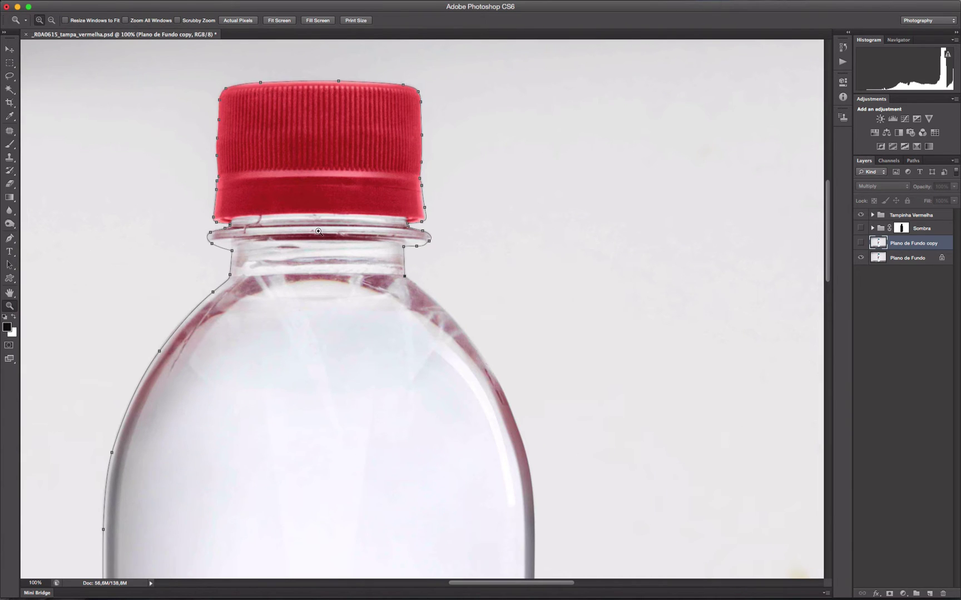
pyautogui.click(525, 422)
pyautogui.click(333, 191)
pyautogui.click(333, 192)
pyautogui.press('p')
pyautogui.moveTo(462, 278); pyautogui.dragTo(493, 317)
# Step: Continue the path farther down the bottle's right shoulder with a smooth anchor beside the reddish edge
pyautogui.press('z')
pyautogui.rightClick(479, 326)
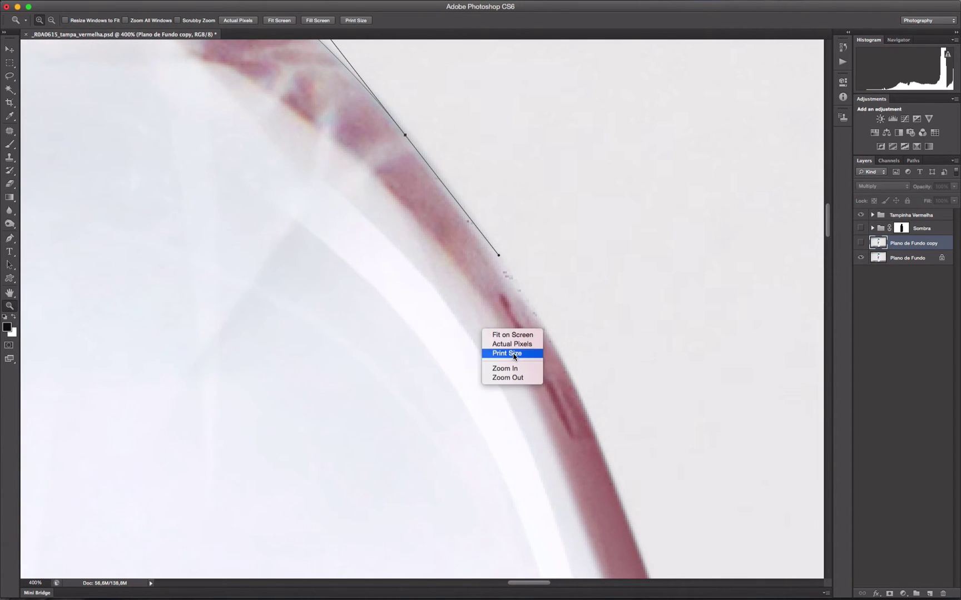
pyautogui.click(519, 348)
pyautogui.click(480, 426)
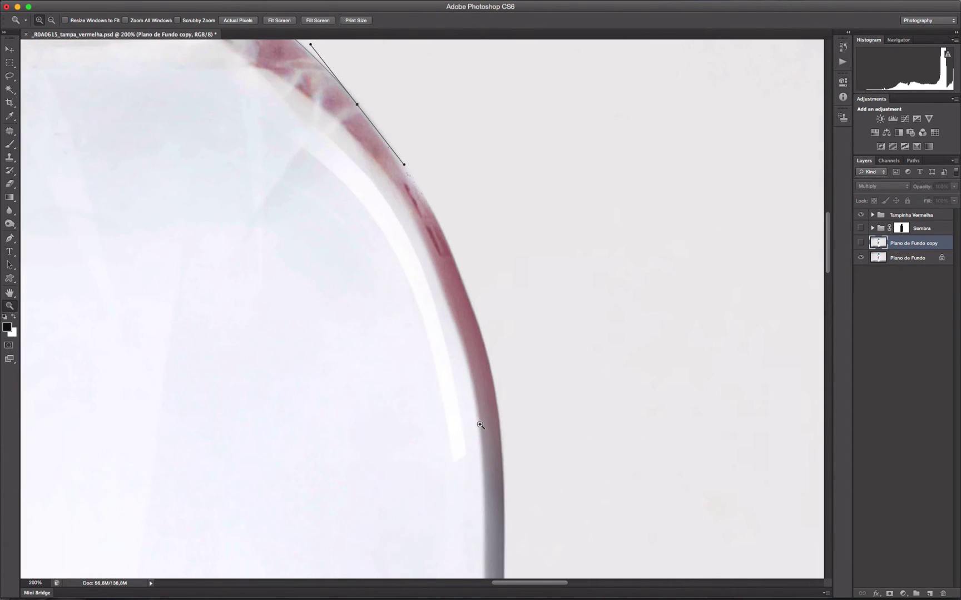
pyautogui.click(487, 380)
pyautogui.press('p')
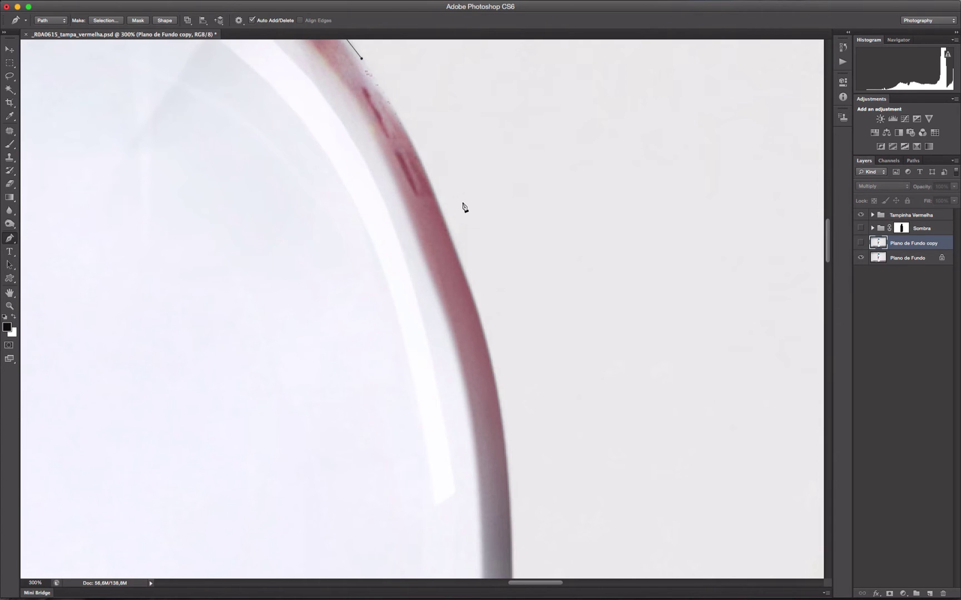
pyautogui.press('super+1')
pyautogui.press('z')
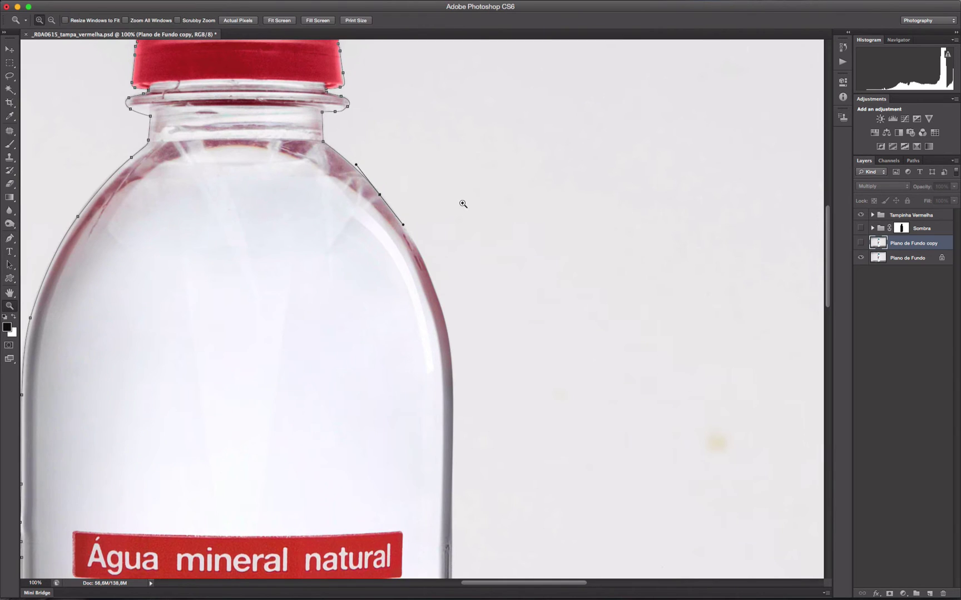
pyautogui.click(425, 358)
pyautogui.moveTo(425, 259); pyautogui.dragTo(410, 285)
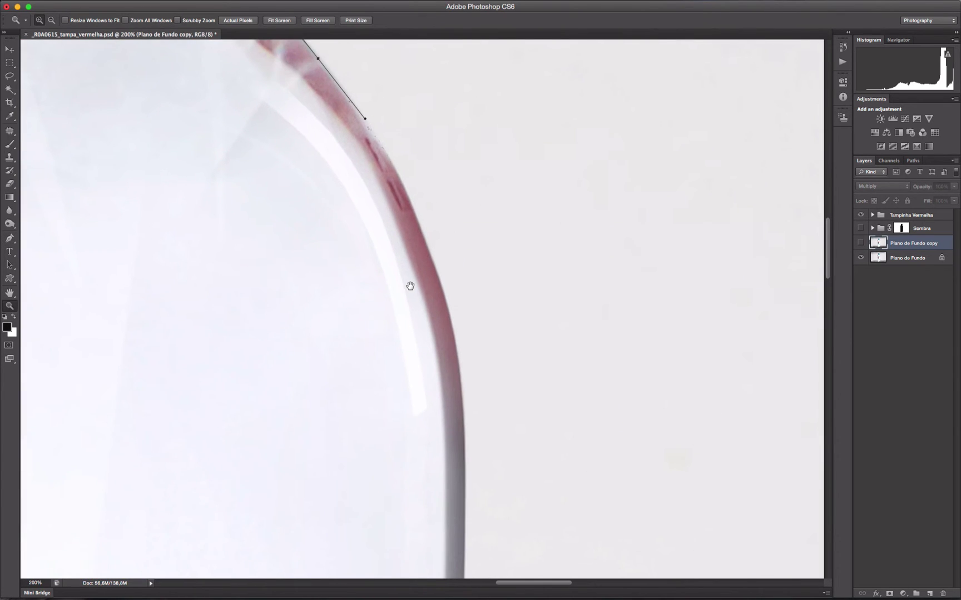
pyautogui.moveTo(426, 244); pyautogui.dragTo(440, 272)
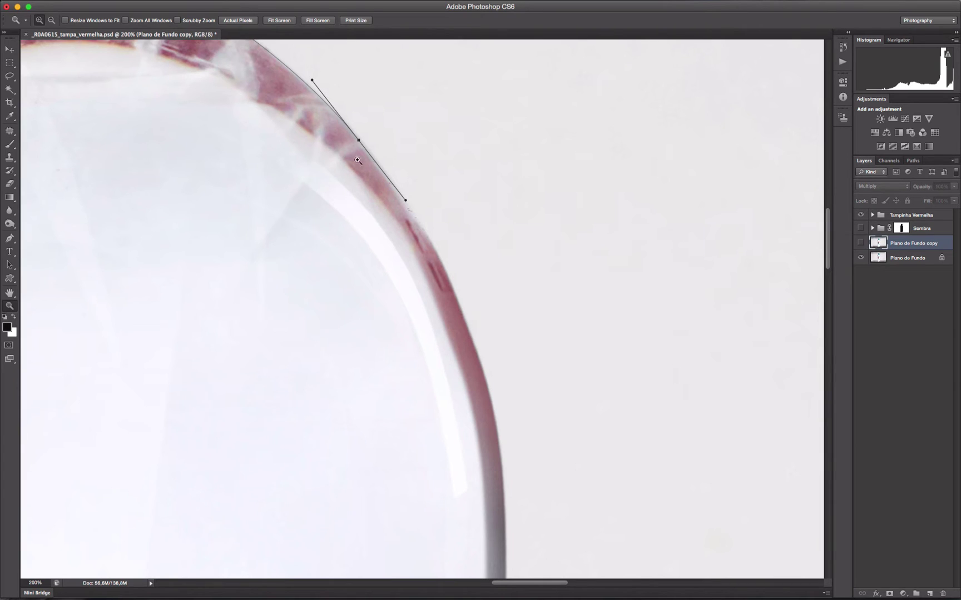
pyautogui.press('p')
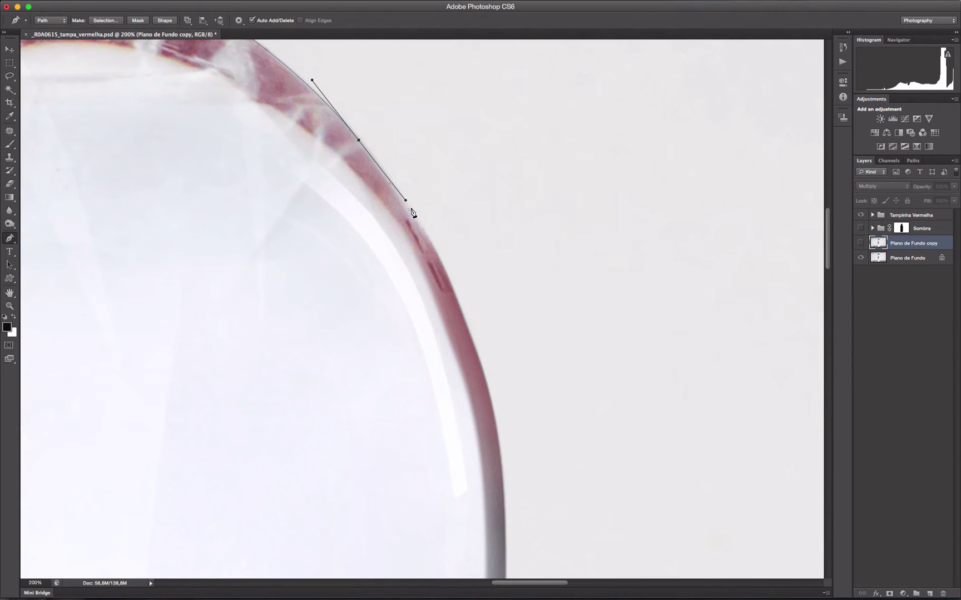
pyautogui.moveTo(415, 216); pyautogui.dragTo(432, 244)
pyautogui.scroll(-5, 439, 252)
pyautogui.hscroll(1, 440, 253)
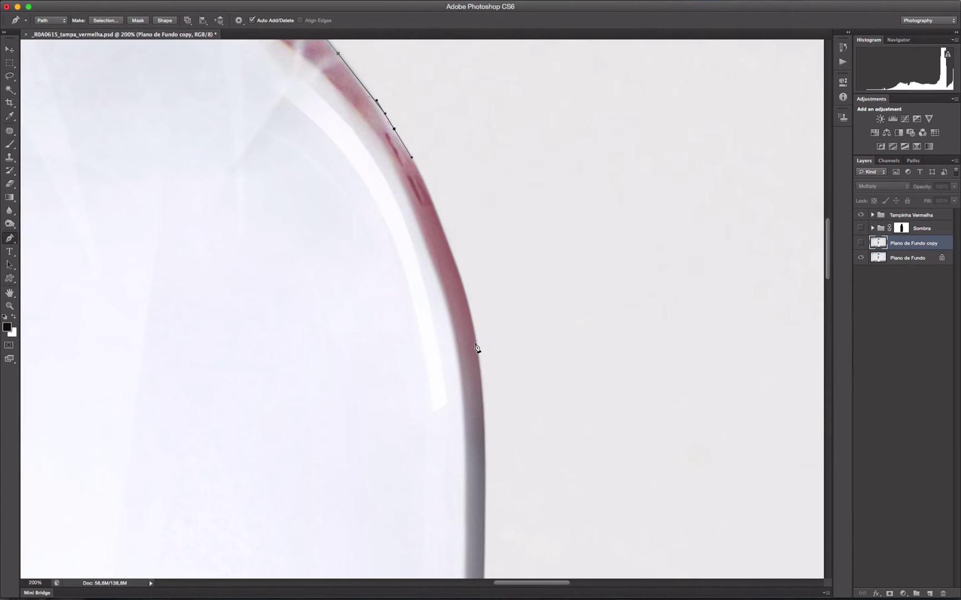
# Step: Extend the path from the right shoulder onto the bottle's straight side, placing an anchor below the red label band's height
pyautogui.moveTo(476, 344); pyautogui.dragTo(486, 420)
pyautogui.moveTo(470, 534); pyautogui.dragTo(442, 205)
pyautogui.scroll(-3, 452, 420)
pyautogui.scroll(10, 436, 418)
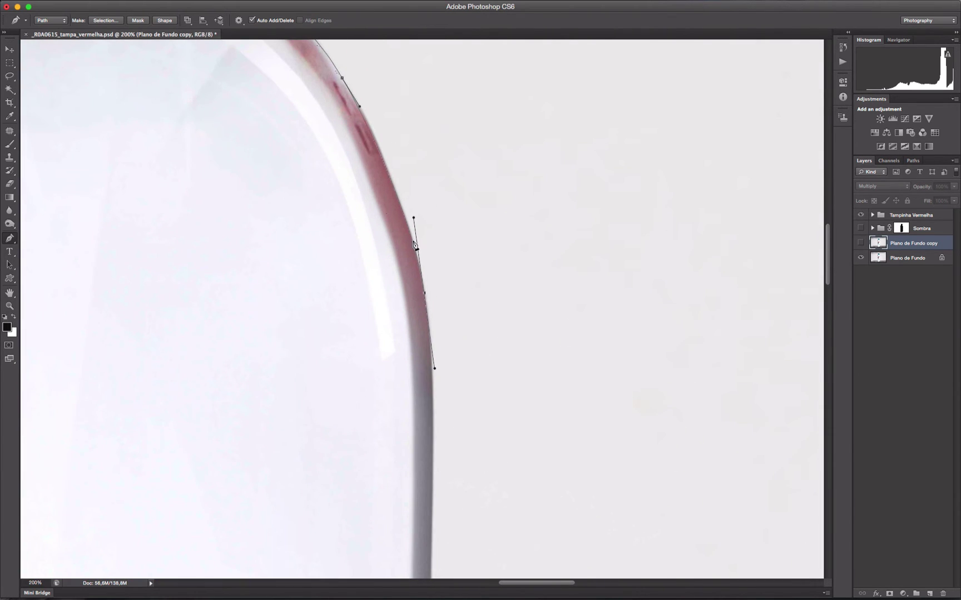
pyautogui.scroll(-10, 442, 353)
pyautogui.moveTo(464, 436); pyautogui.dragTo(438, 429)
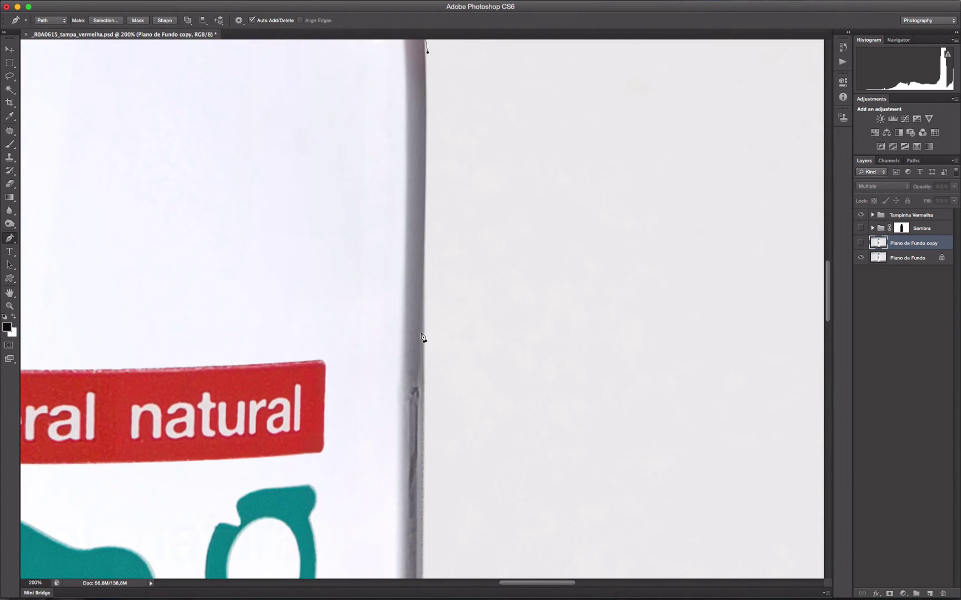
pyautogui.click(419, 507)
pyautogui.scroll(5, 426, 317)
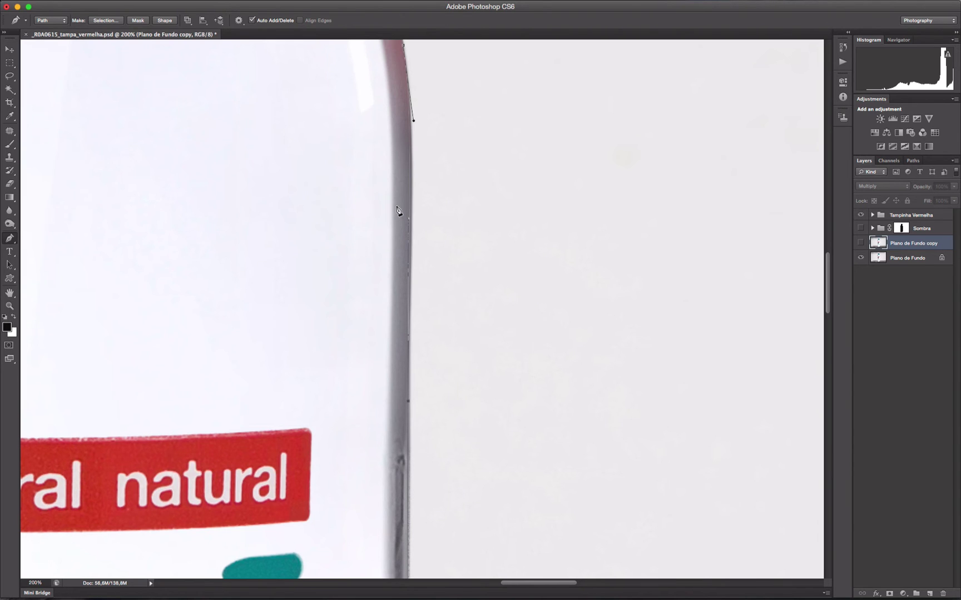
# Step: Add an anchor to the segment above the label band and shift it outward onto the bottle's right edge
pyautogui.press('z')
pyautogui.moveTo(313, 140); pyautogui.dragTo(499, 360)
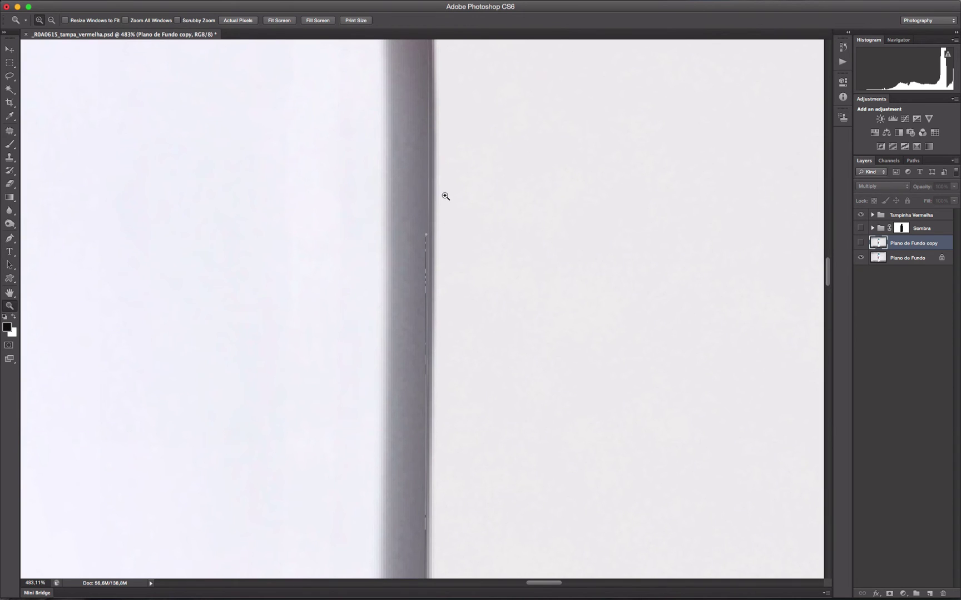
pyautogui.moveTo(416, 427); pyautogui.dragTo(396, 474)
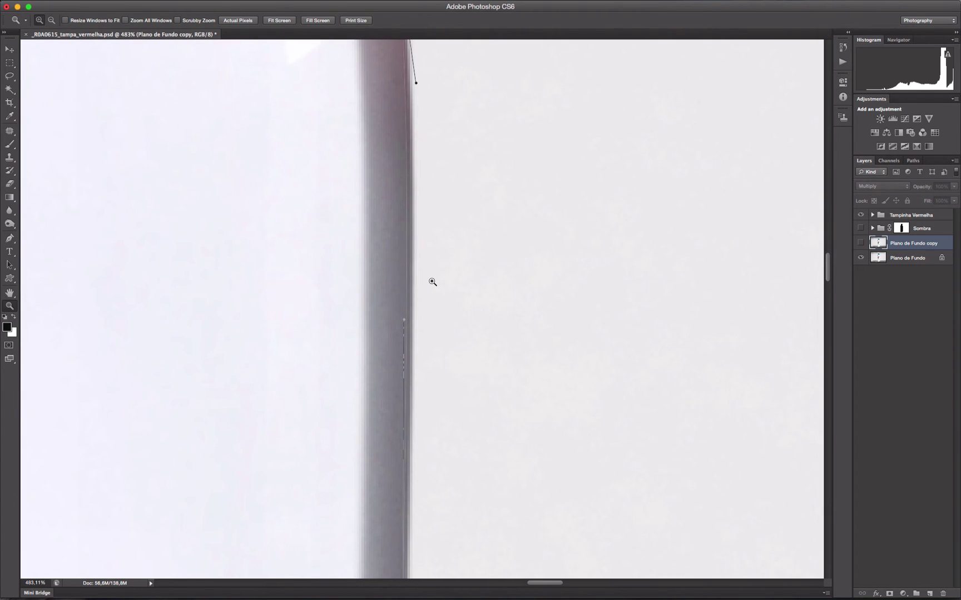
pyautogui.press('p')
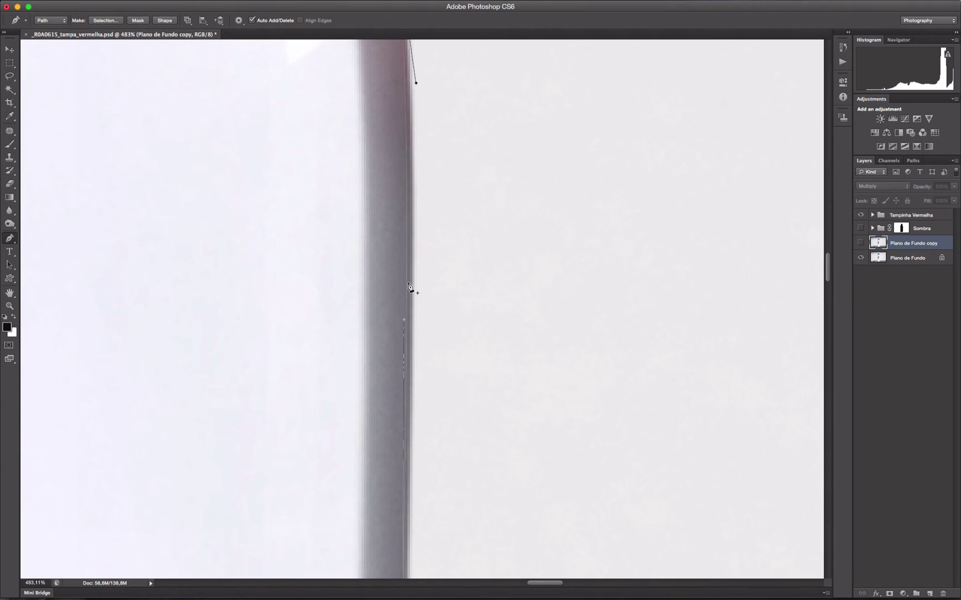
pyautogui.click(408, 288)
pyautogui.moveTo(407, 286)
pyautogui.mouseDown()
pyautogui.moveTo(452, 288)
pyautogui.moveTo(369, 286)
pyautogui.moveTo(410, 292)
pyautogui.mouseUp()
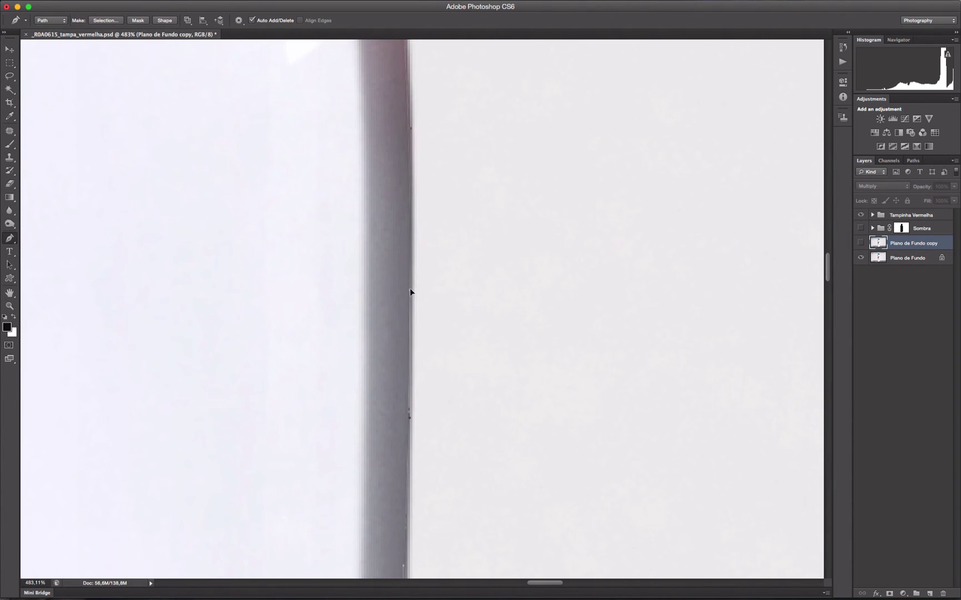
pyautogui.moveTo(444, 227); pyautogui.dragTo(454, 273)
# Step: Extend the path down the bottle's straight right side to where it begins tapering just above the tabletop's back edge
pyautogui.scroll(-15, 453, 274)
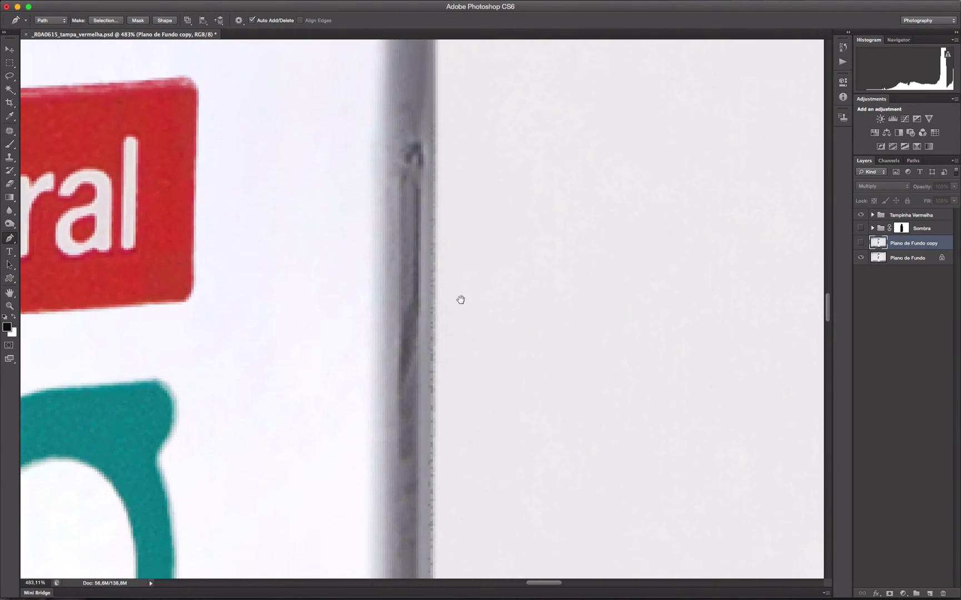
pyautogui.scroll(-15, 459, 328)
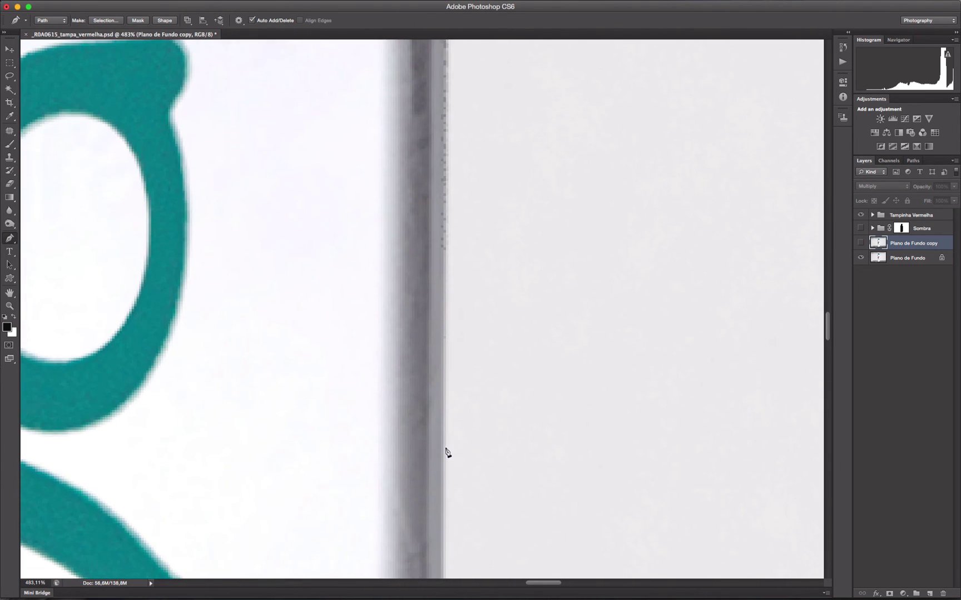
pyautogui.moveTo(439, 449); pyautogui.dragTo(395, 236)
pyautogui.moveTo(399, 373); pyautogui.dragTo(434, 132)
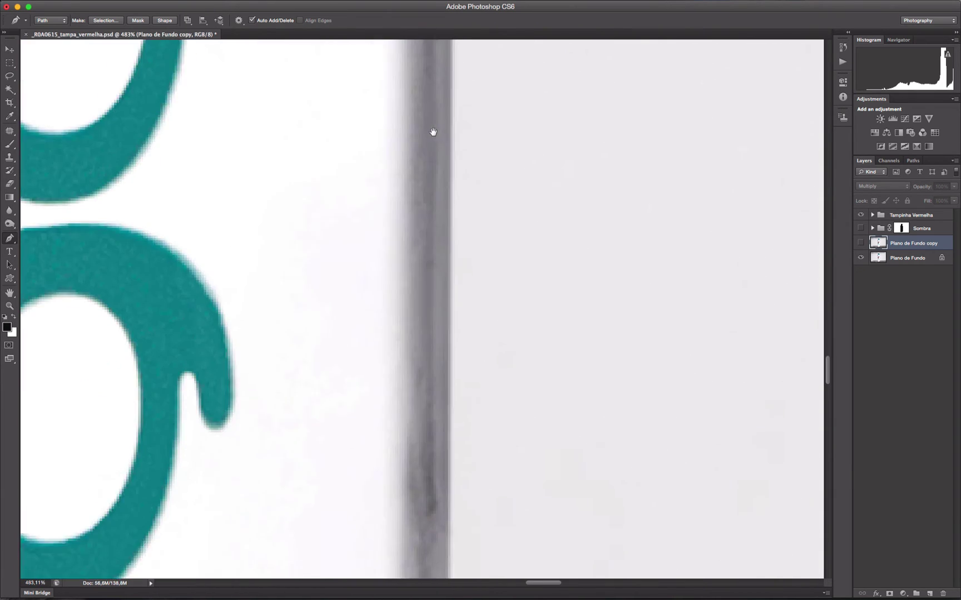
pyautogui.moveTo(422, 518); pyautogui.dragTo(451, 230)
pyautogui.moveTo(472, 391); pyautogui.dragTo(388, 137)
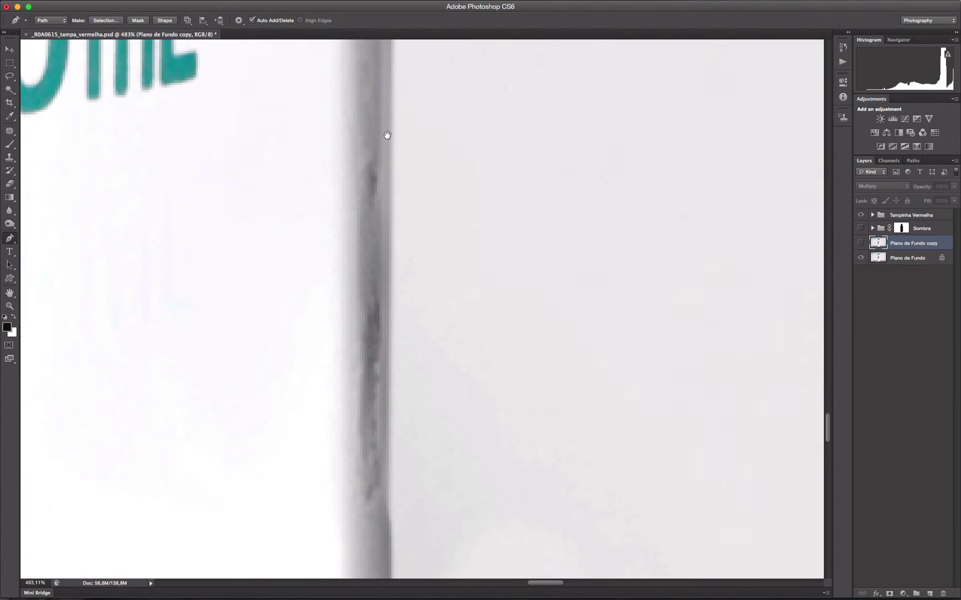
pyautogui.moveTo(412, 467); pyautogui.dragTo(425, 180)
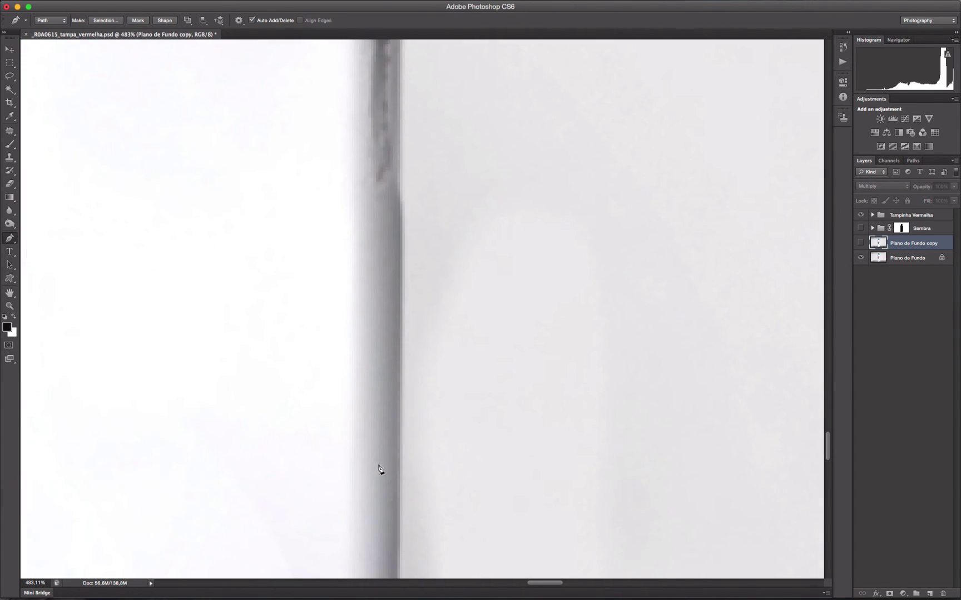
pyautogui.moveTo(403, 447); pyautogui.dragTo(401, 216)
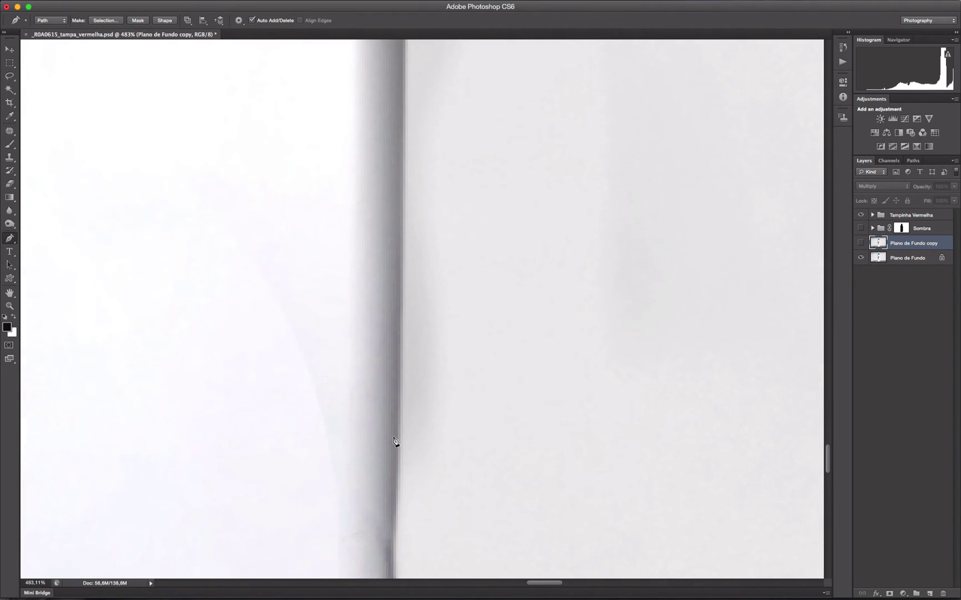
pyautogui.moveTo(394, 526); pyautogui.dragTo(391, 547)
pyautogui.press('super+z')
pyautogui.moveTo(393, 484)
pyautogui.mouseDown()
pyautogui.moveTo(392, 552)
pyautogui.moveTo(425, 186)
pyautogui.moveTo(408, 485)
pyautogui.mouseUp()
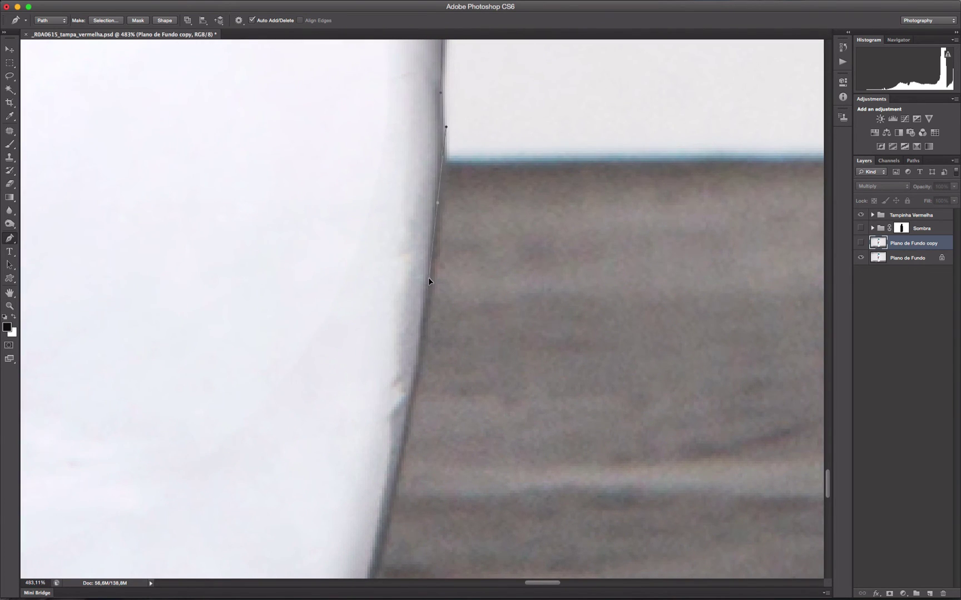
# Step: Trace the tapering lower right side and curve the path around the right corner of the bottle's base
pyautogui.scroll(-5, 429, 279)
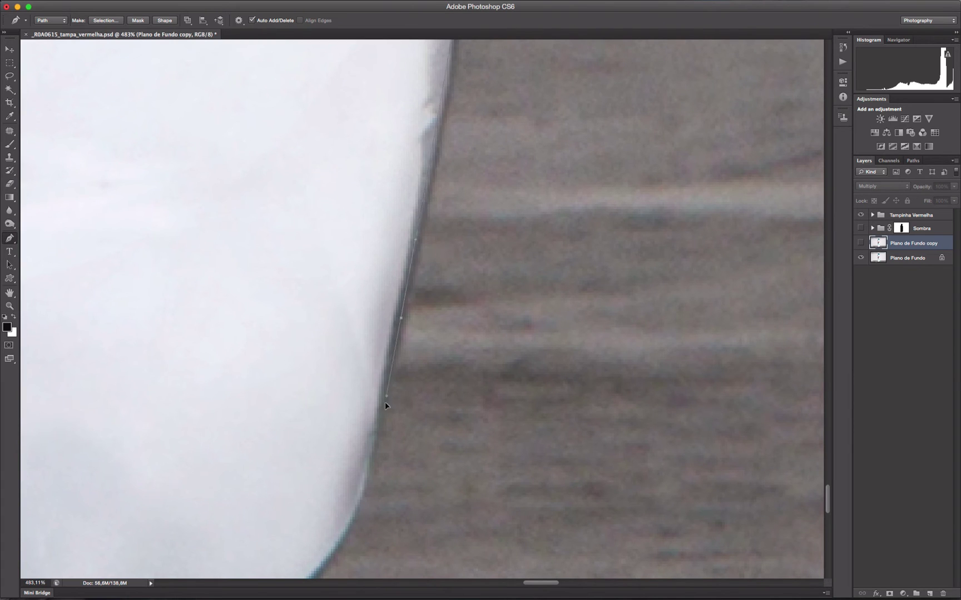
pyautogui.scroll(-5, 382, 420)
pyautogui.hscroll(-3, 382, 421)
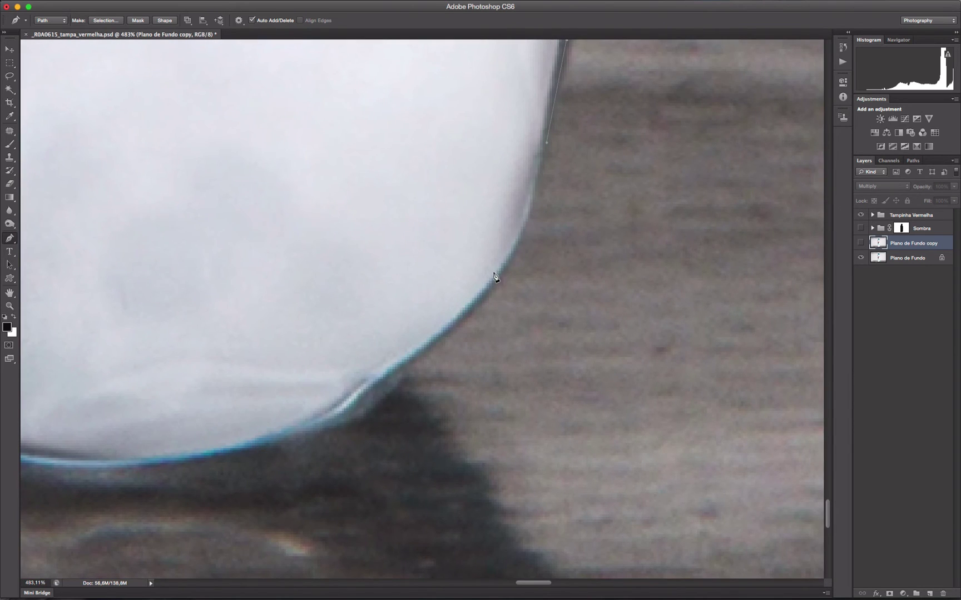
pyautogui.moveTo(496, 273); pyautogui.dragTo(453, 338)
pyautogui.scroll(-4, 678, 172)
pyautogui.hscroll(-4, 678, 172)
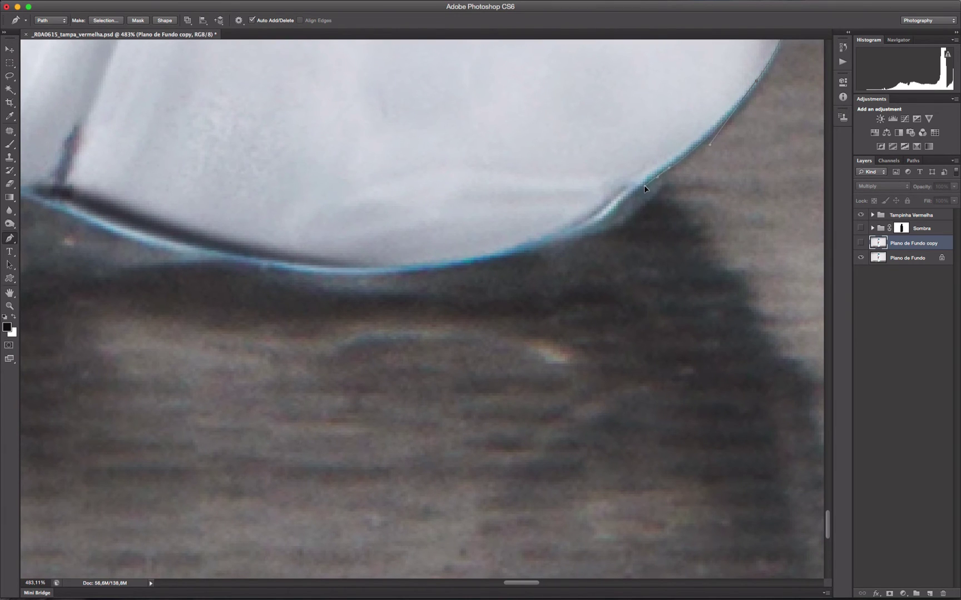
# Step: Trace the underside of the base's right foot toward the notch, redoing the misplaced anchor along its blue edge
pyautogui.hscroll(-4, 558, 231)
pyautogui.scroll(-1, 558, 232)
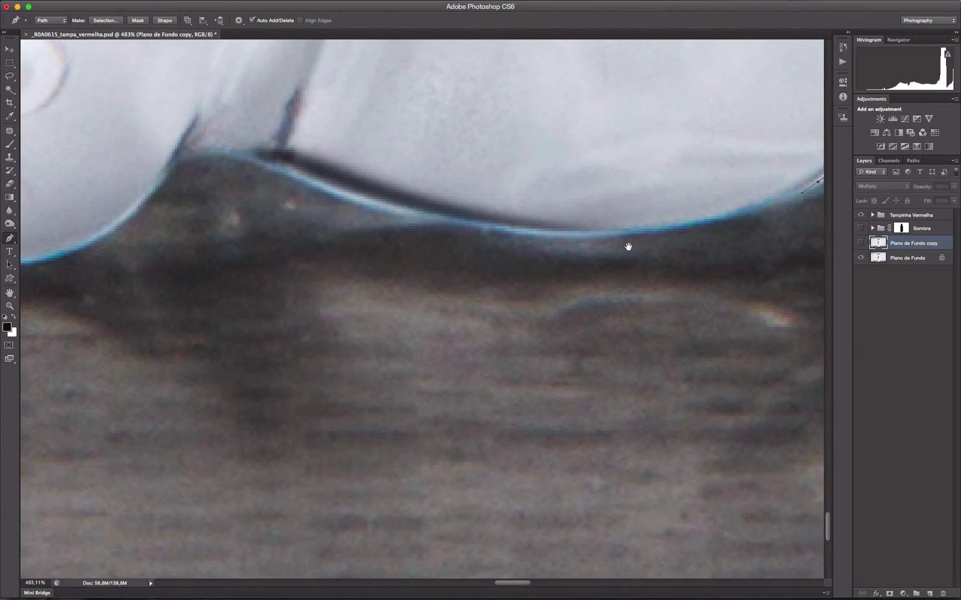
pyautogui.moveTo(655, 231); pyautogui.dragTo(572, 232)
pyautogui.press('super+z')
pyautogui.hscroll(-3, 517, 287)
pyautogui.scroll(1, 517, 287)
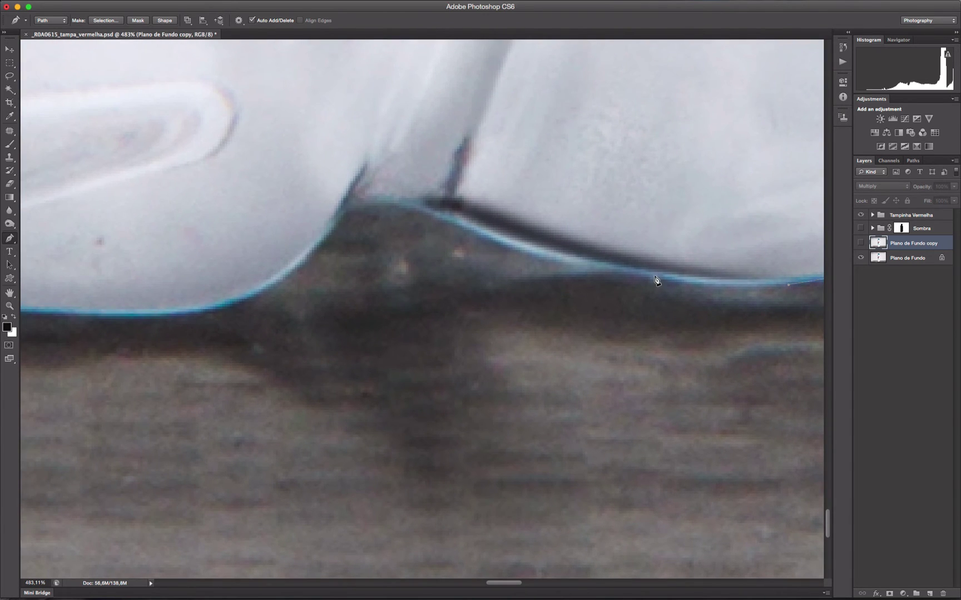
pyautogui.scroll(1, 469, 278)
pyautogui.hscroll(-1, 469, 277)
pyautogui.hscroll(-2, 469, 278)
pyautogui.scroll(1, 468, 278)
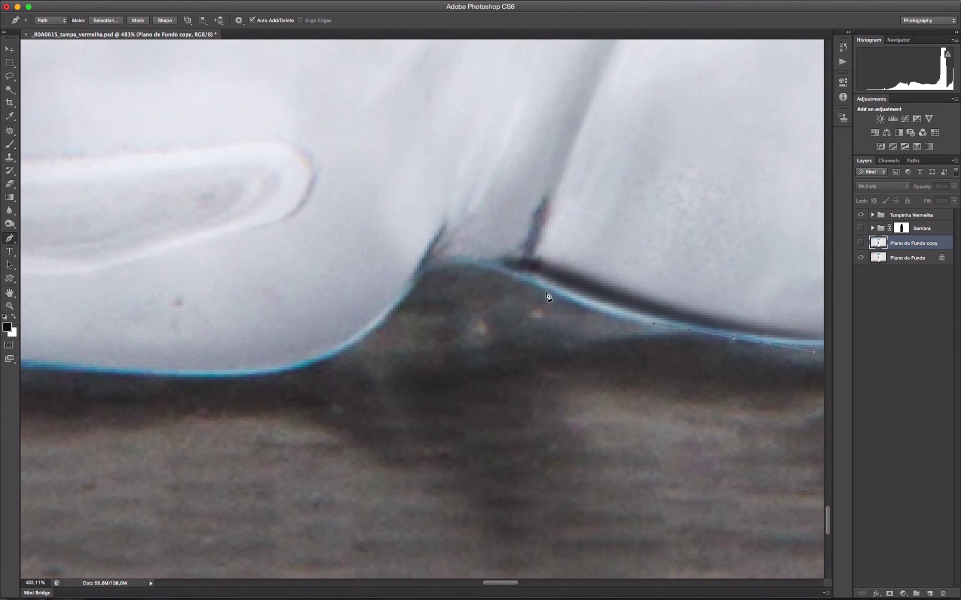
# Step: Trace the notch between the right and central feet and curve the path around the central foot's right corner
pyautogui.moveTo(451, 261); pyautogui.dragTo(440, 261)
pyautogui.moveTo(398, 296); pyautogui.dragTo(384, 318)
pyautogui.hscroll(-5, 525, 285)
pyautogui.scroll(-2, 526, 285)
pyautogui.moveTo(523, 290); pyautogui.dragTo(473, 304)
pyautogui.hscroll(-4, 459, 309)
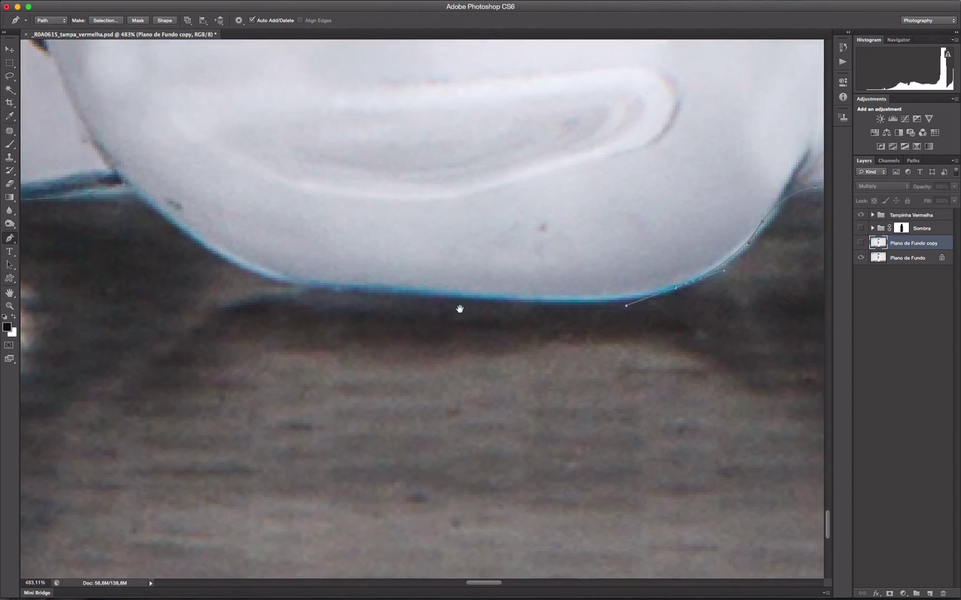
# Step: Trace the central foot's underside and its left curve, closing the path where it meets the left foot
pyautogui.hscroll(-2, 459, 309)
pyautogui.hscroll(-5, 413, 294)
pyautogui.scroll(3, 413, 294)
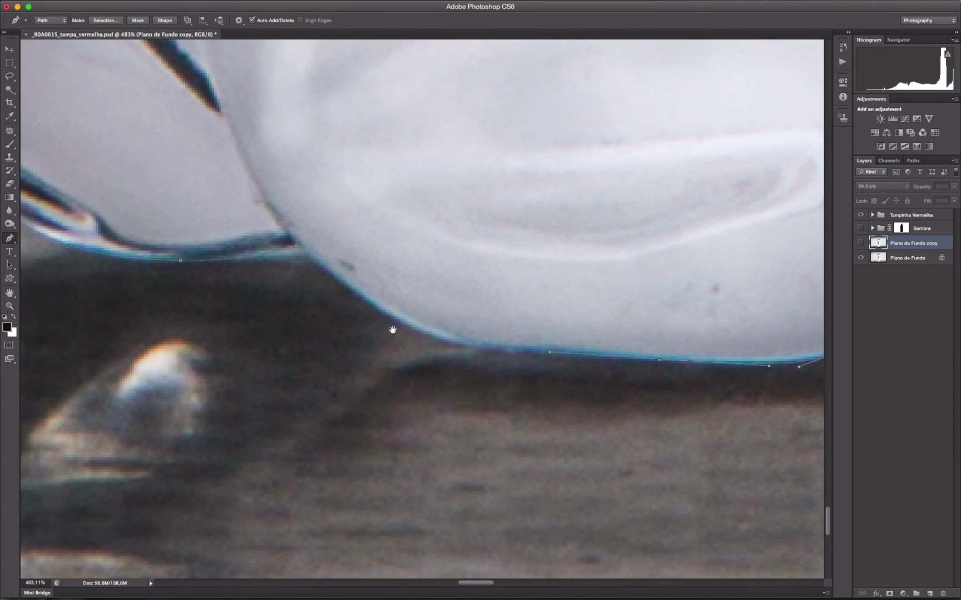
pyautogui.moveTo(411, 325); pyautogui.dragTo(354, 293)
pyautogui.click(297, 247)
# Step: Examine the completed outline around the whole bottle and close up along its base
pyautogui.press('z')
pyautogui.rightClick(227, 286)
pyautogui.click(259, 300)
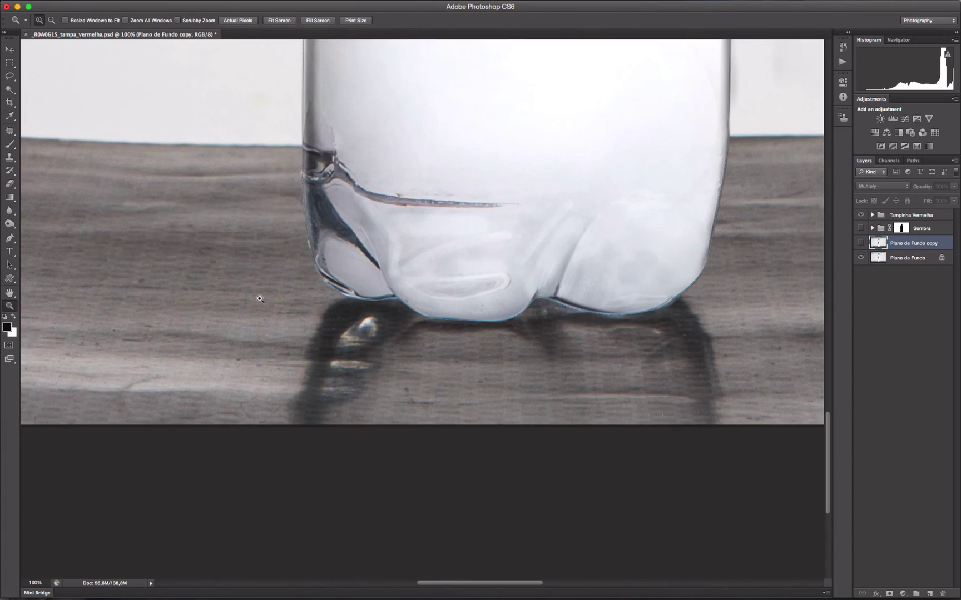
pyautogui.press('h')
pyautogui.moveTo(467, 136); pyautogui.dragTo(425, 409)
pyautogui.press('space')
pyautogui.hotkey('ctrl', '-')
pyautogui.hotkey('ctrl', '-')
pyautogui.hotkey('ctrl', '-')
pyautogui.hotkey('ctrl', '-')
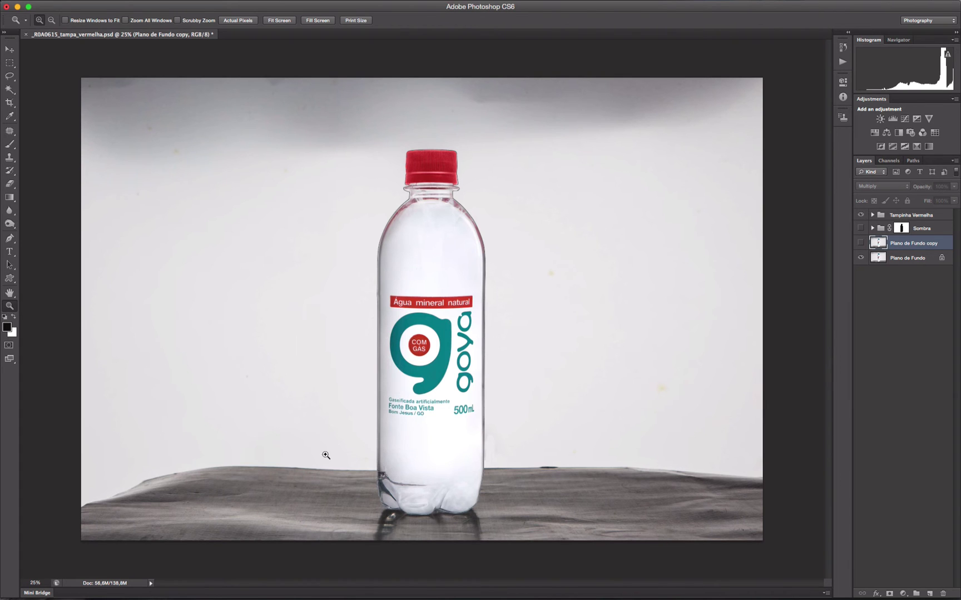
pyautogui.click(346, 485)
pyautogui.click(557, 488)
pyautogui.press('alt')
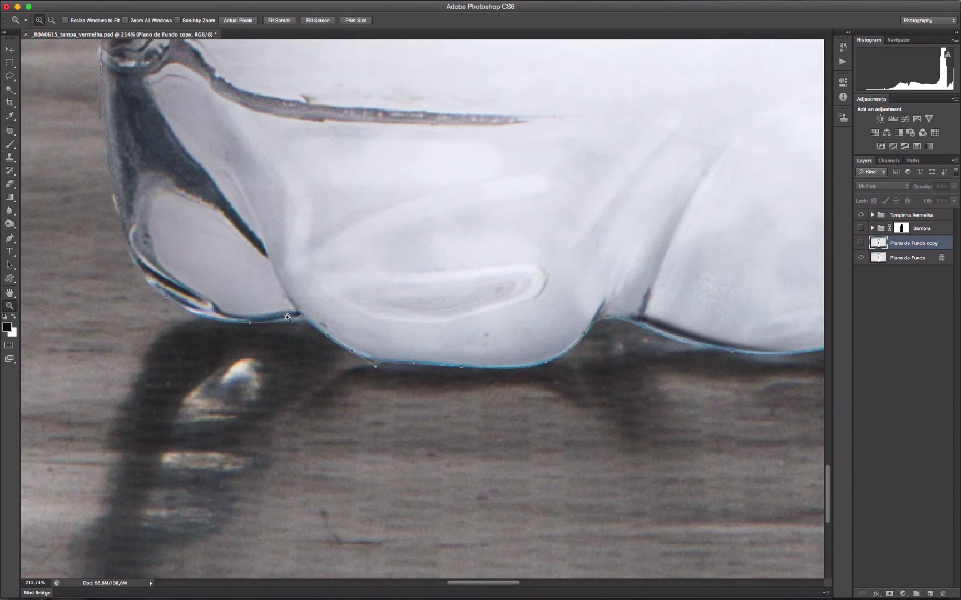
pyautogui.press('p')
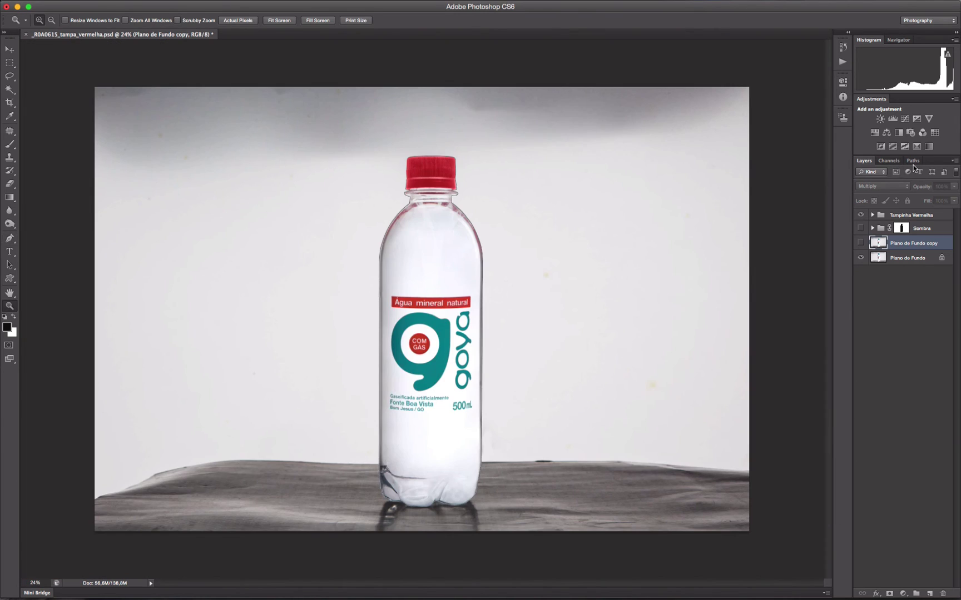
# Step: Save the work path permanently under the name Path 1
pyautogui.click(913, 161)
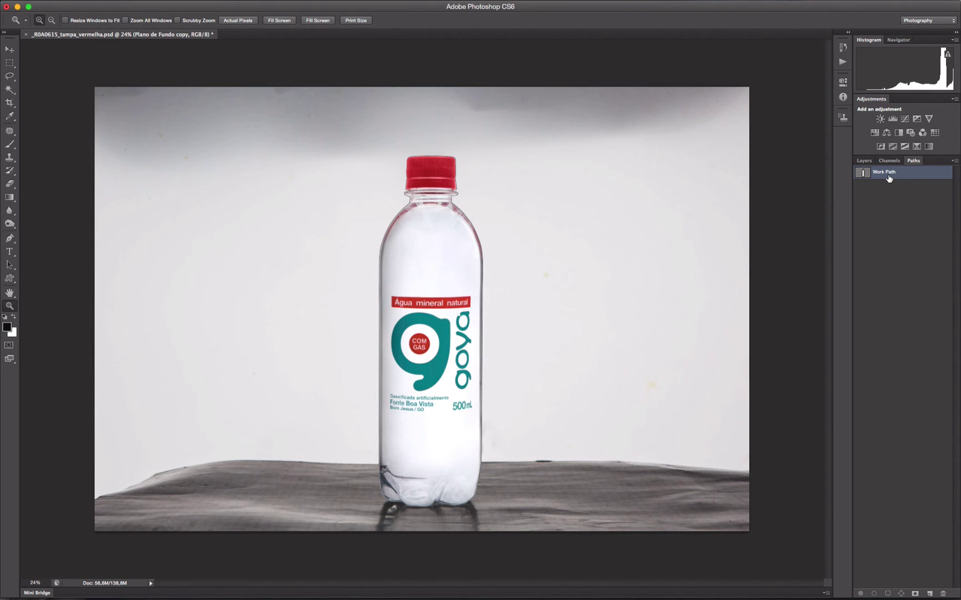
pyautogui.doubleClick(921, 174)
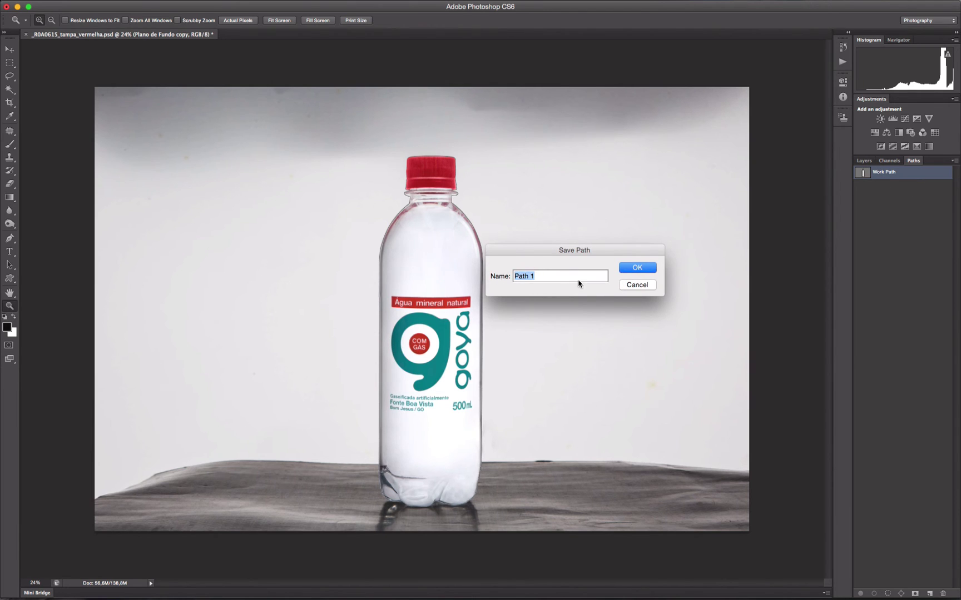
pyautogui.click(562, 273)
pyautogui.click(637, 269)
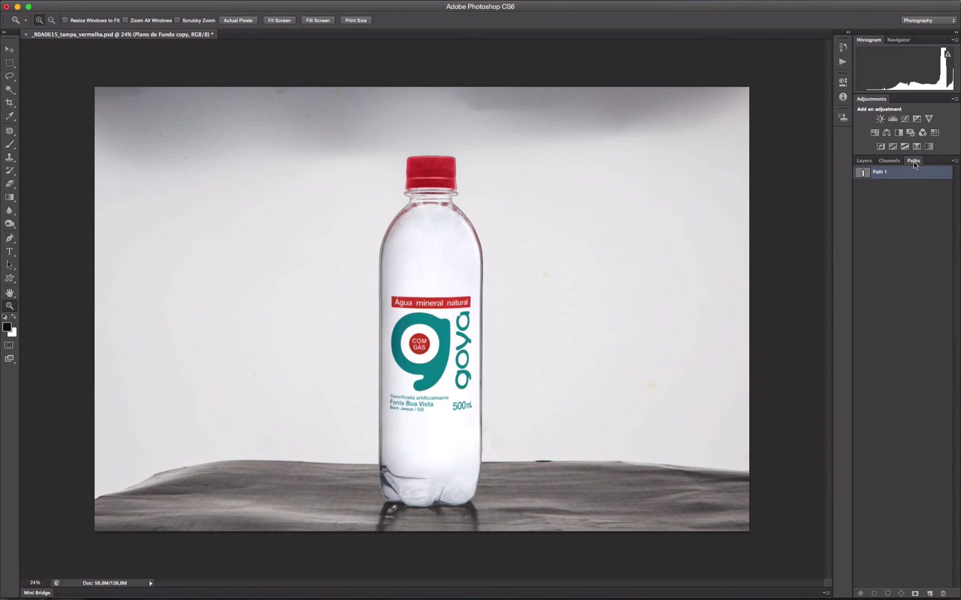
pyautogui.rightClick(886, 174)
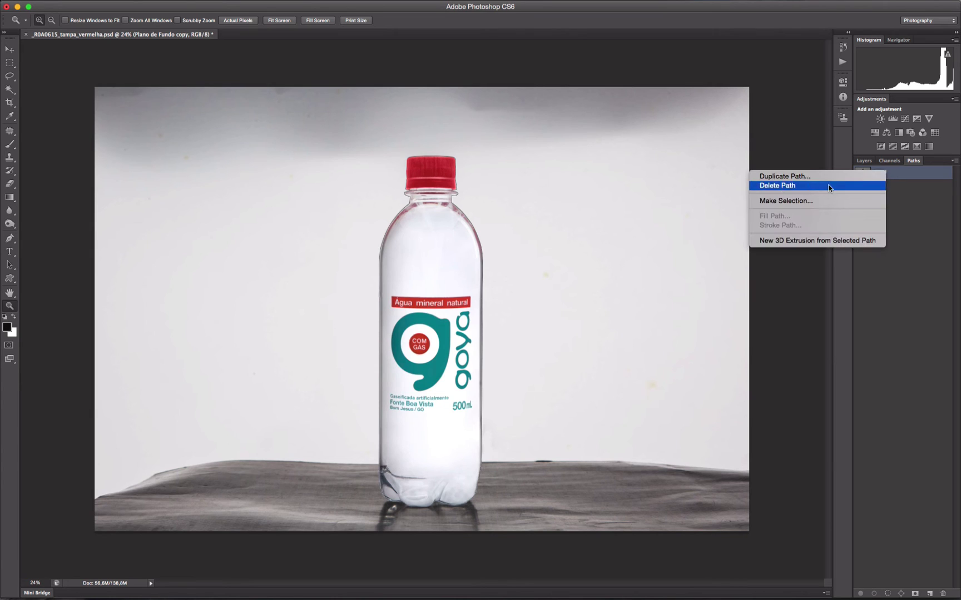
pyautogui.click(786, 205)
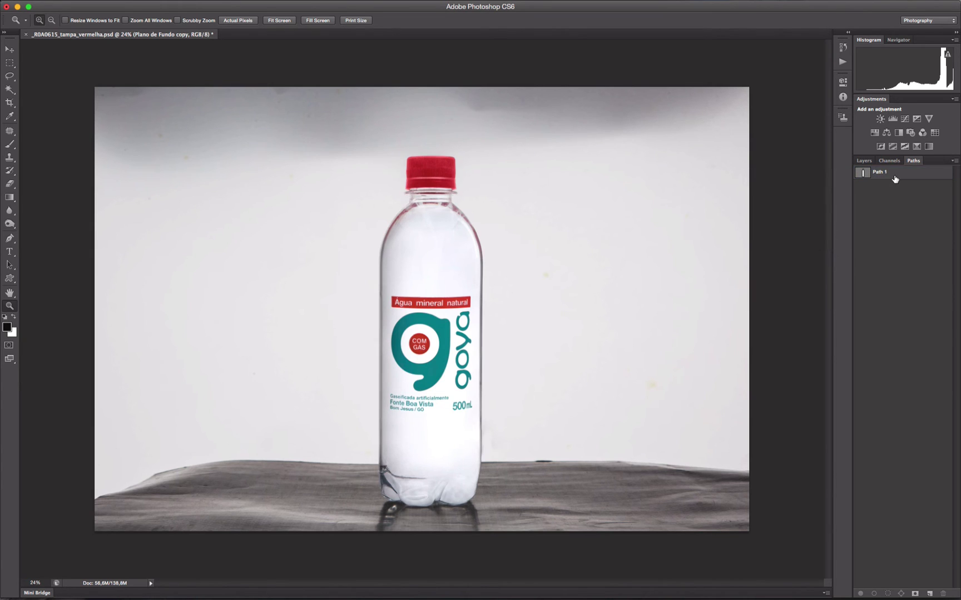
pyautogui.rightClick(894, 178)
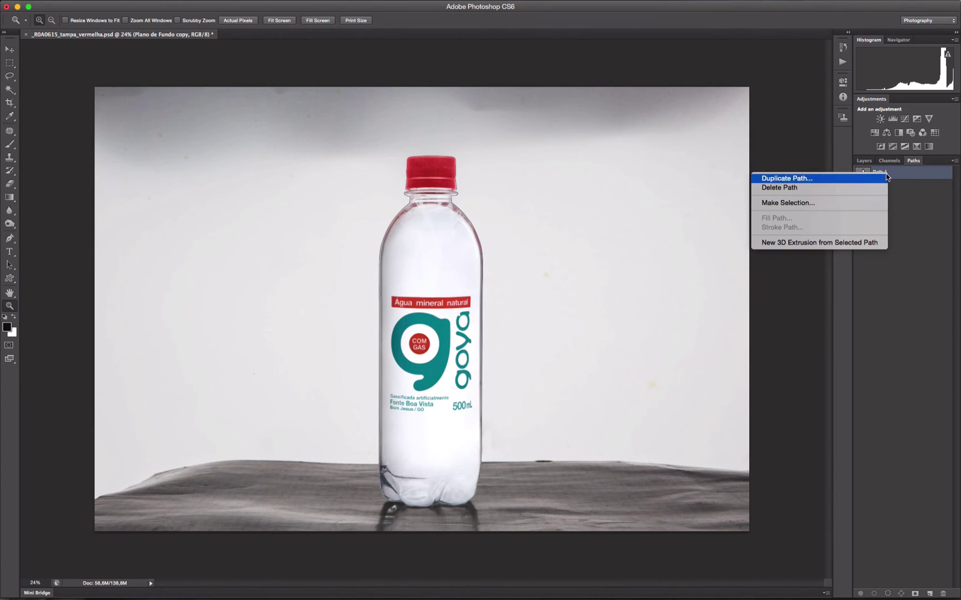
pyautogui.click(800, 204)
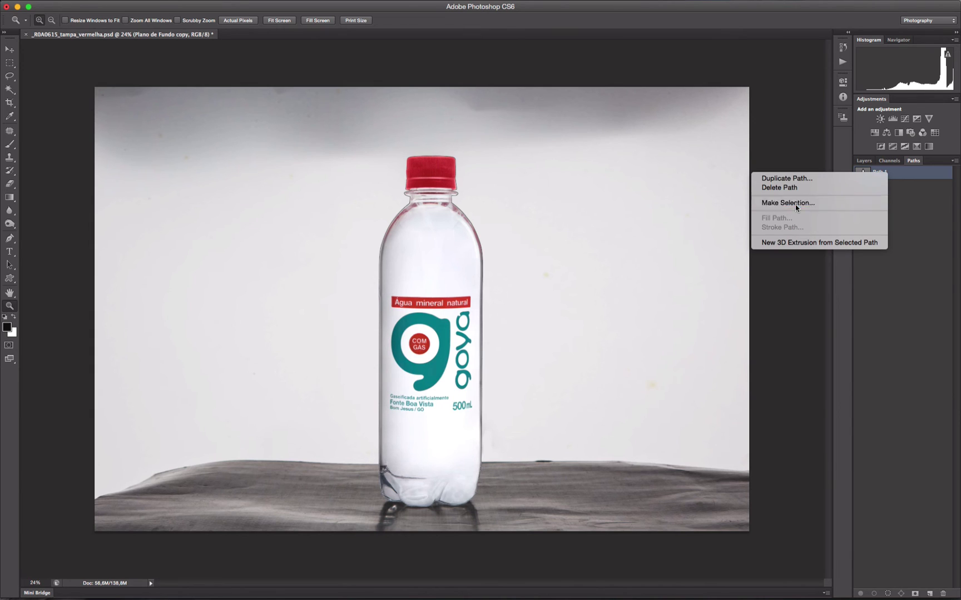
pyautogui.moveTo(388, 106); pyautogui.dragTo(465, 158)
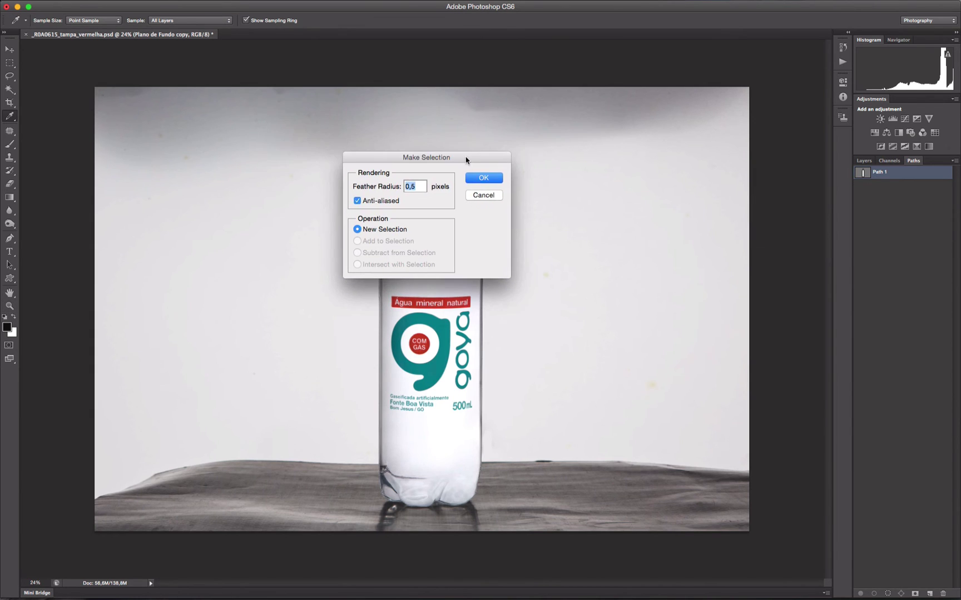
pyautogui.moveTo(467, 166); pyautogui.dragTo(641, 191)
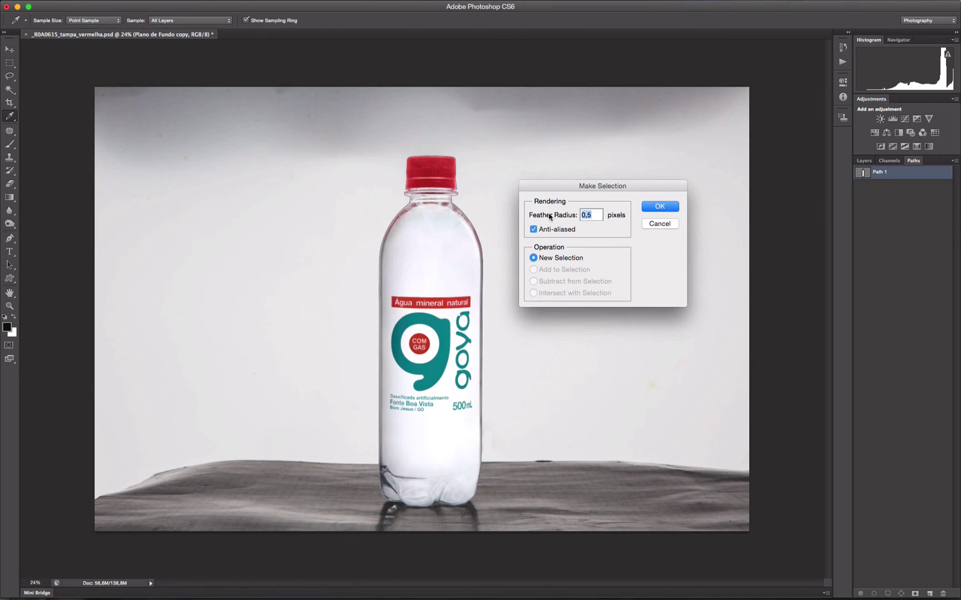
pyautogui.click(592, 217)
pyautogui.moveTo(595, 215); pyautogui.dragTo(615, 185)
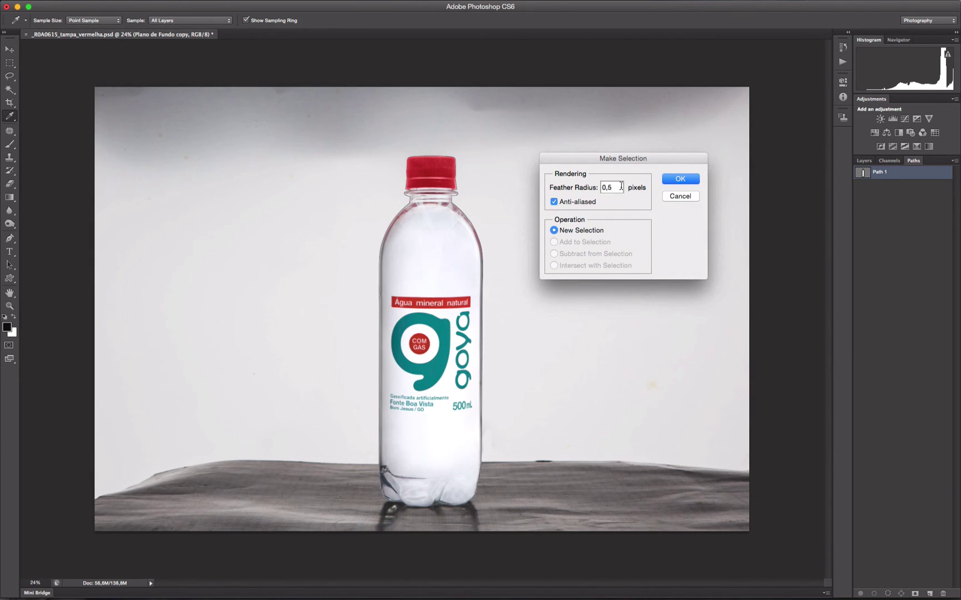
pyautogui.click(679, 196)
pyautogui.press('z')
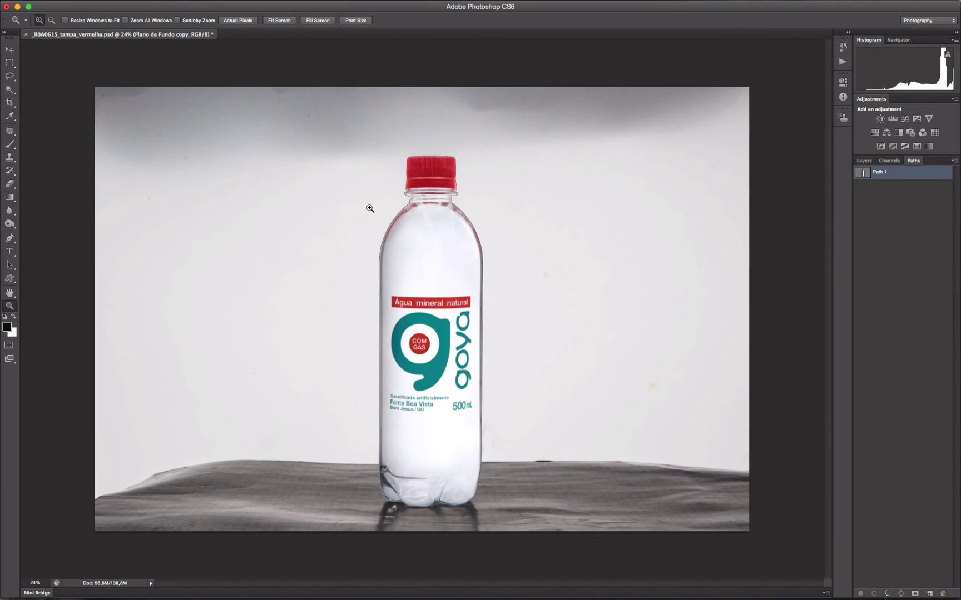
# Step: Examine the softness of the bottle's edges up close along the shoulder, both sides and the cap
pyautogui.moveTo(358, 205); pyautogui.dragTo(444, 258)
pyautogui.click(904, 221)
pyautogui.rightClick(380, 340)
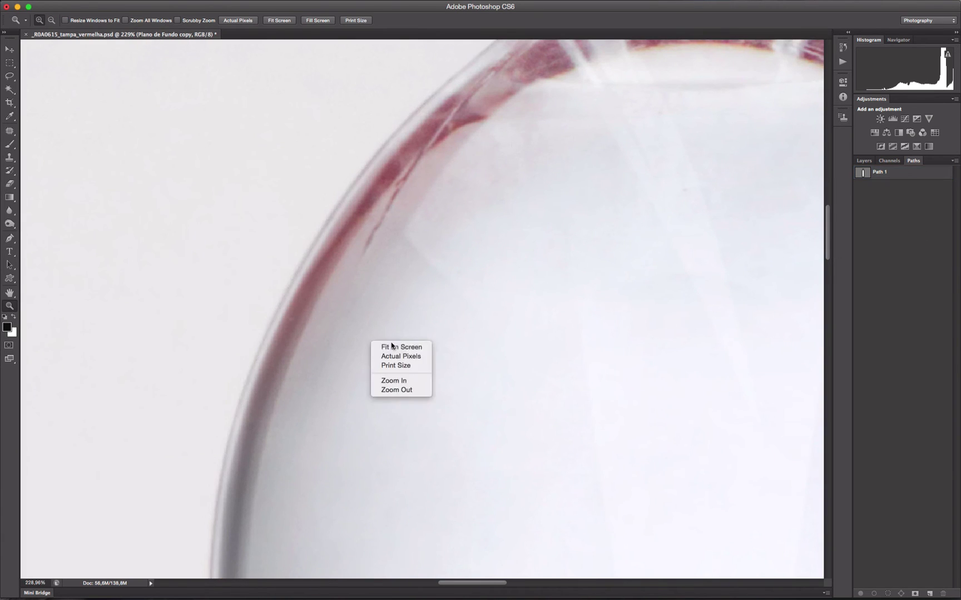
pyautogui.click(399, 345)
pyautogui.moveTo(333, 420); pyautogui.dragTo(451, 511)
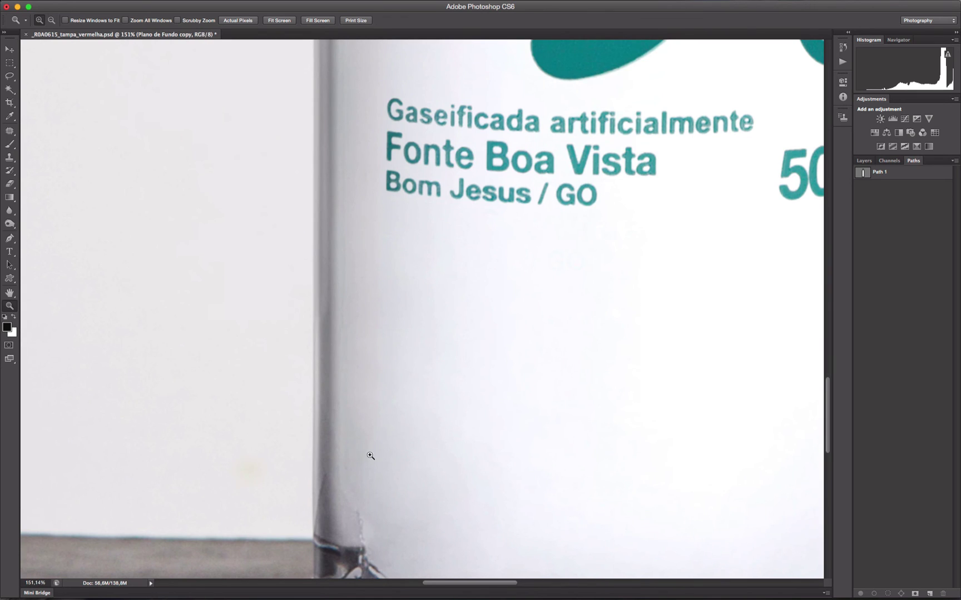
pyautogui.click(426, 479)
pyautogui.rightClick(385, 398)
pyautogui.click(422, 412)
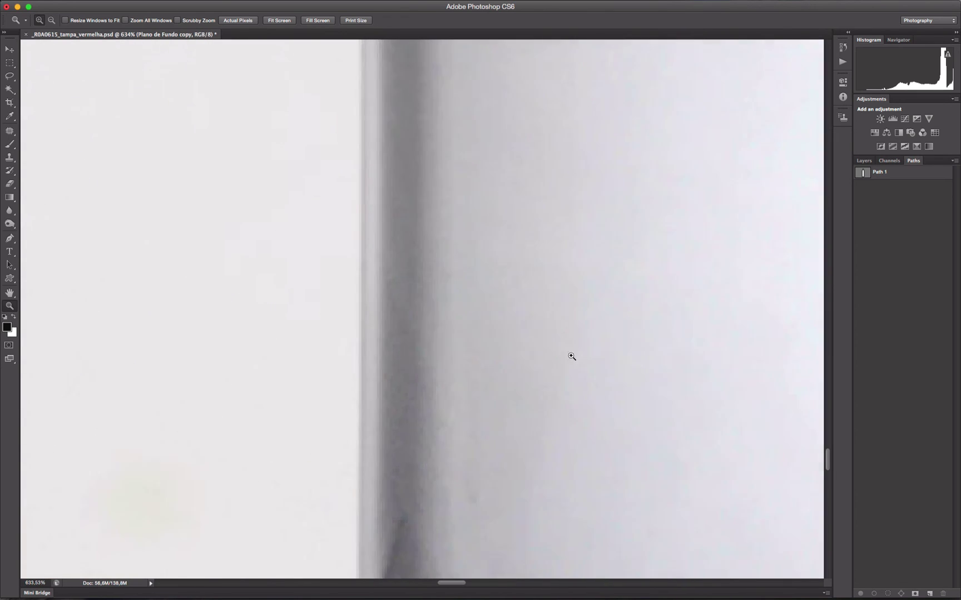
pyautogui.moveTo(694, 332); pyautogui.dragTo(354, 345)
pyautogui.scroll(10, 444, 274)
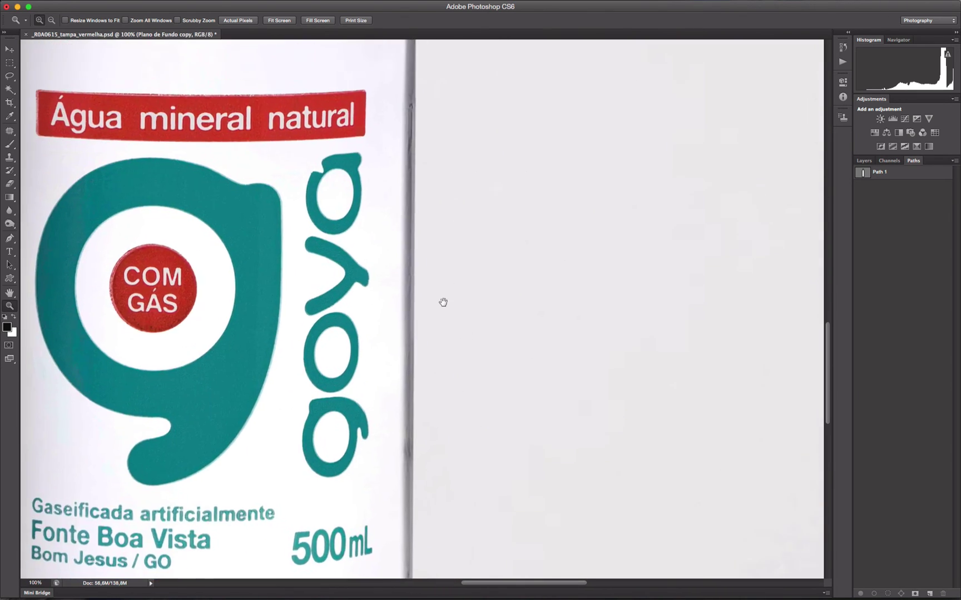
pyautogui.scroll(15, 441, 302)
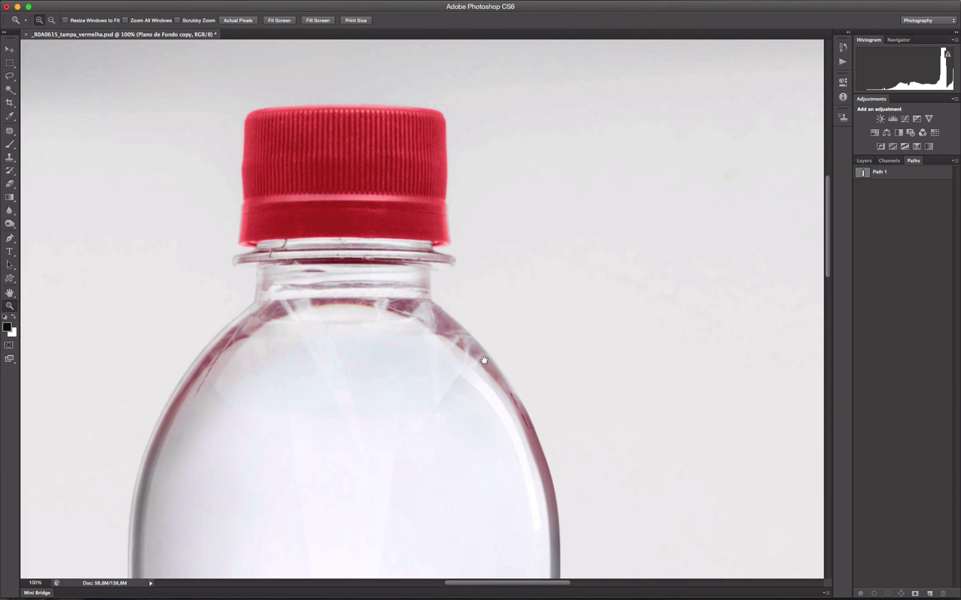
pyautogui.scroll(-5, 419, 413)
# Step: Convert Path 1 into a new anti-aliased selection around the bottle with a feather radius of 0,5 pixels
pyautogui.click(881, 173)
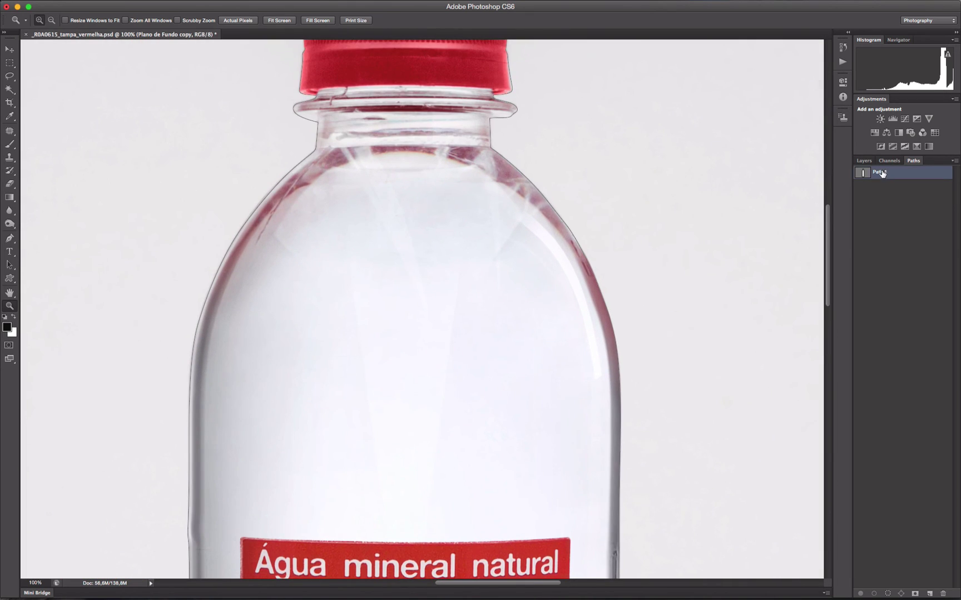
pyautogui.rightClick(862, 174)
pyautogui.click(787, 196)
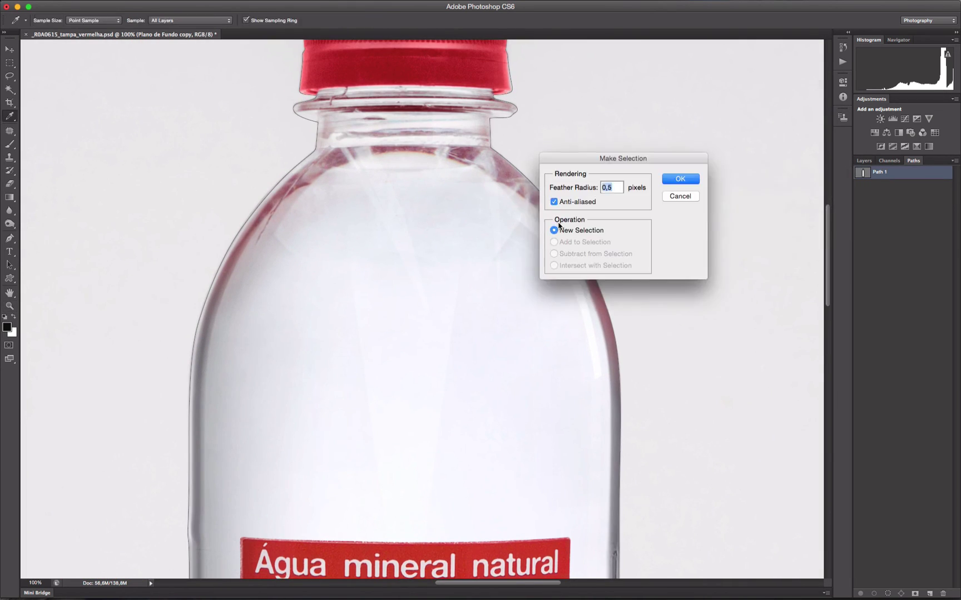
pyautogui.moveTo(636, 161); pyautogui.dragTo(563, 169)
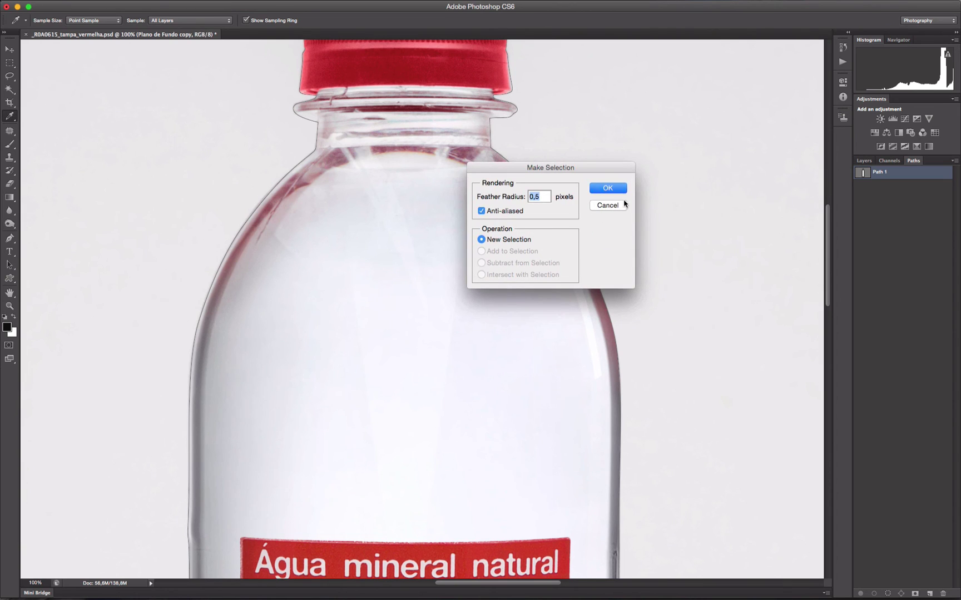
pyautogui.click(543, 197)
pyautogui.click(614, 189)
pyautogui.press('z')
pyautogui.rightClick(462, 240)
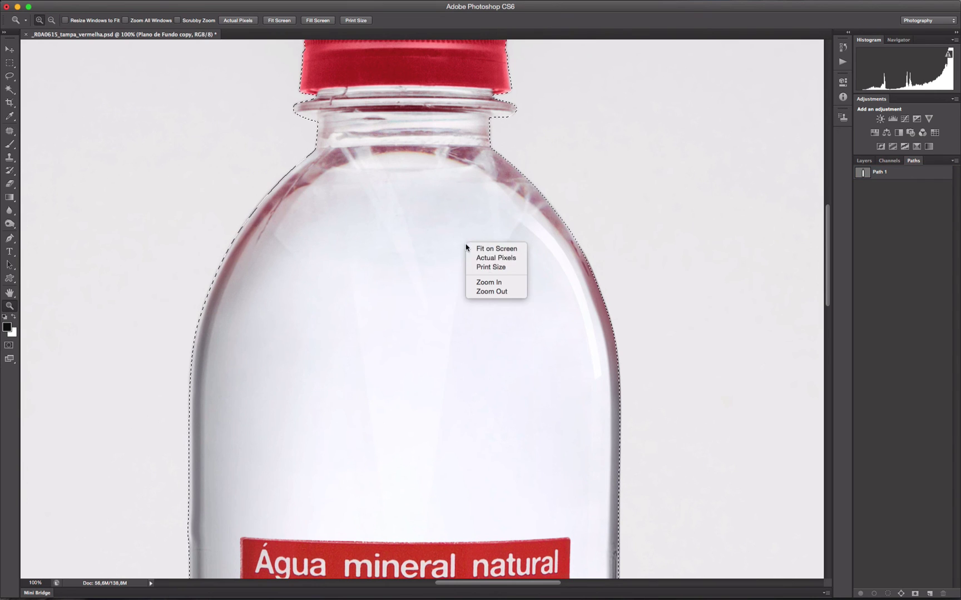
pyautogui.click(491, 269)
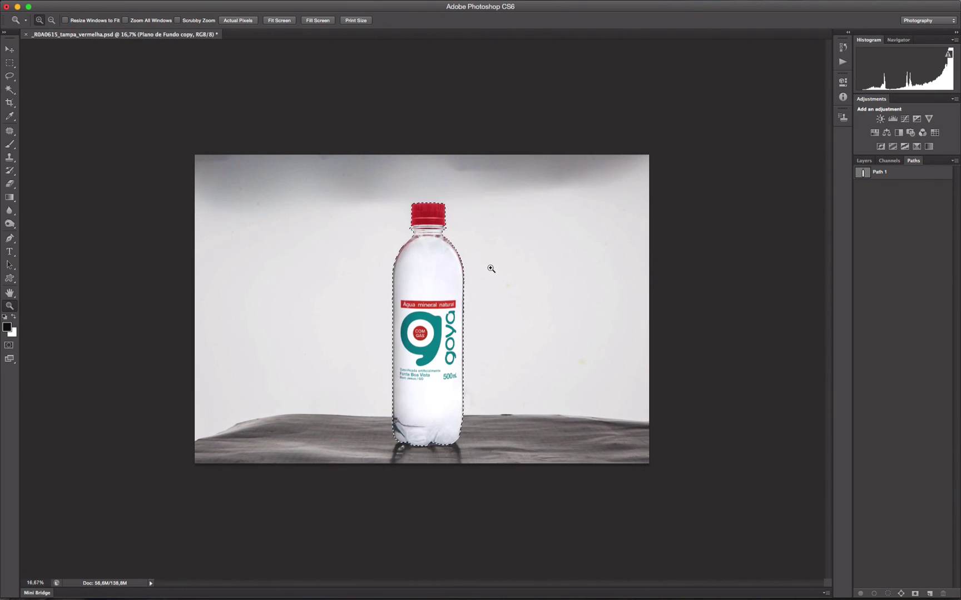
# Step: Delete the Plano de Fundo copy layer and copy the selected bottle from Plano de Fundo onto its own layer
pyautogui.click(863, 160)
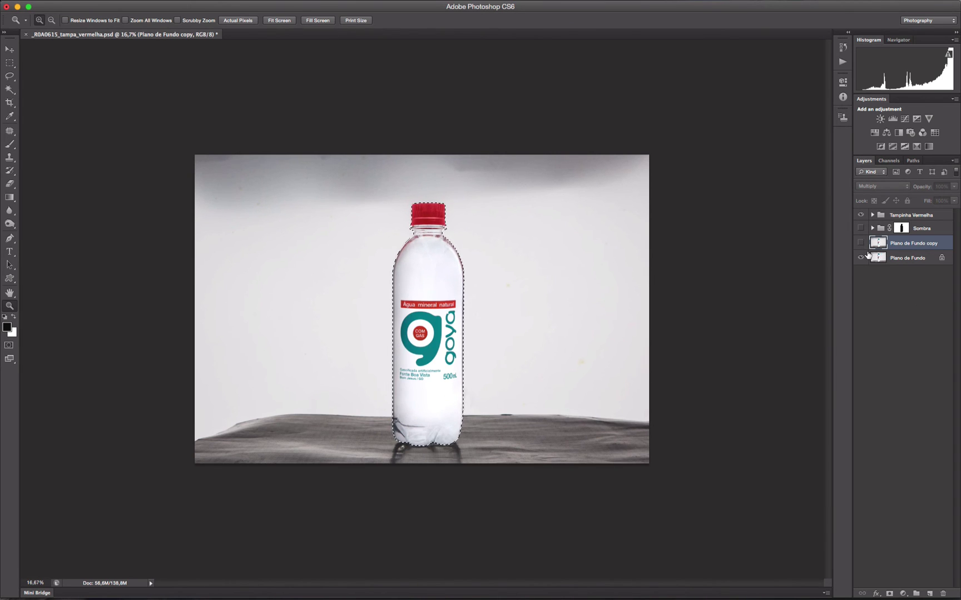
pyautogui.moveTo(925, 245); pyautogui.dragTo(943, 593)
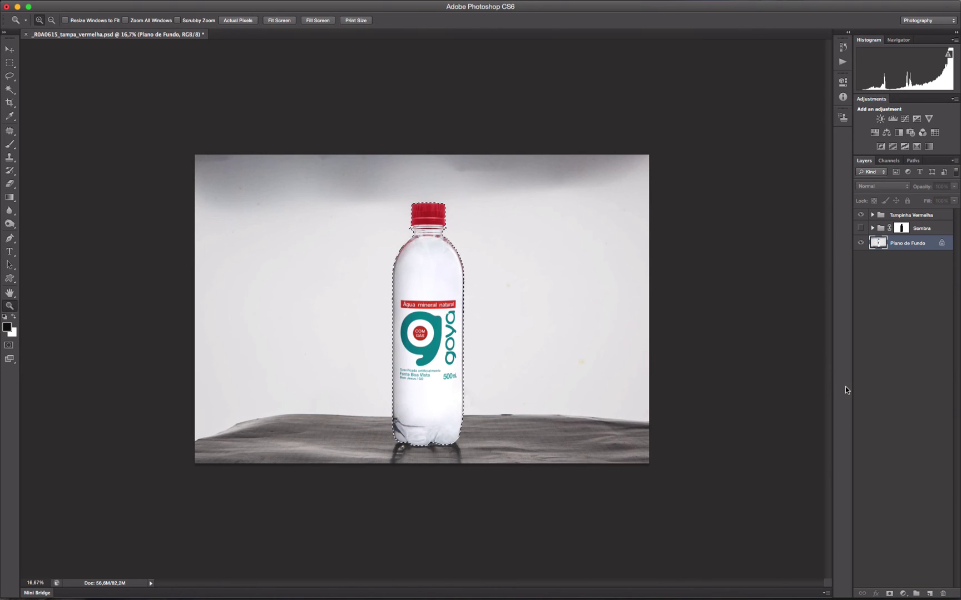
pyautogui.press('super+j')
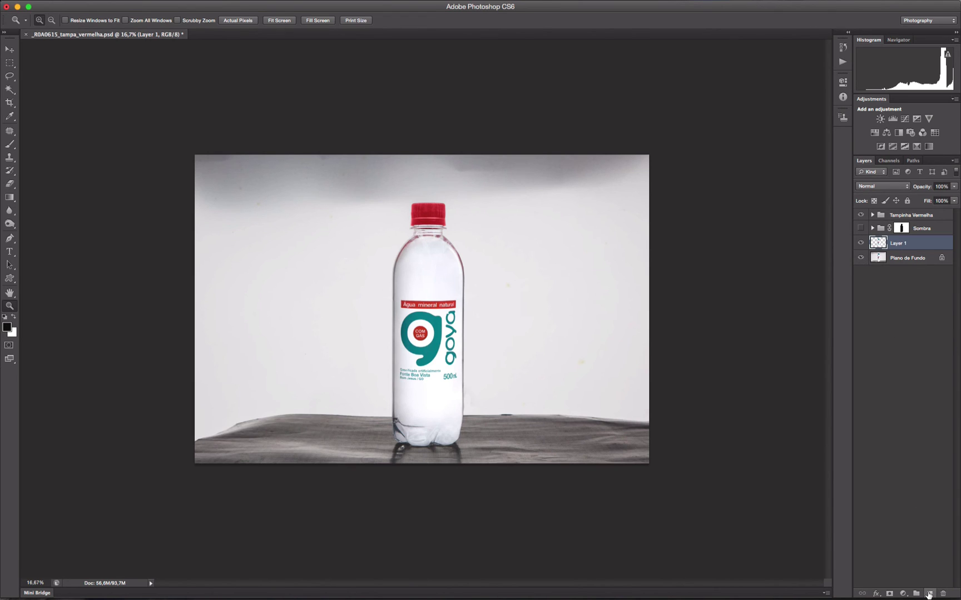
# Step: Add an empty layer beneath the cut-out bottle and fill it with bright yellow
pyautogui.keyDown('super'); pyautogui.click(927, 593); pyautogui.keyUp('super')
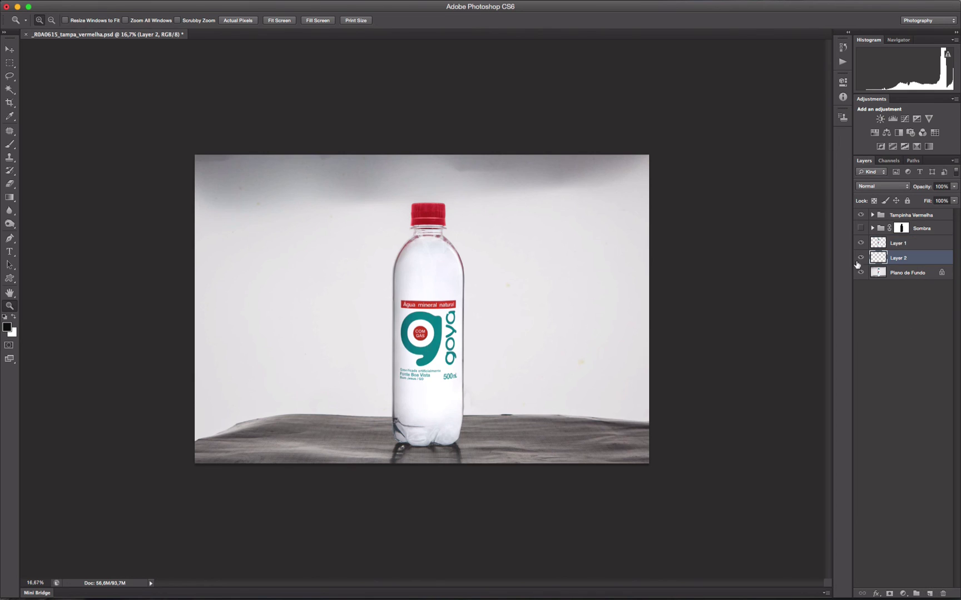
pyautogui.press('x')
pyautogui.click(6, 328)
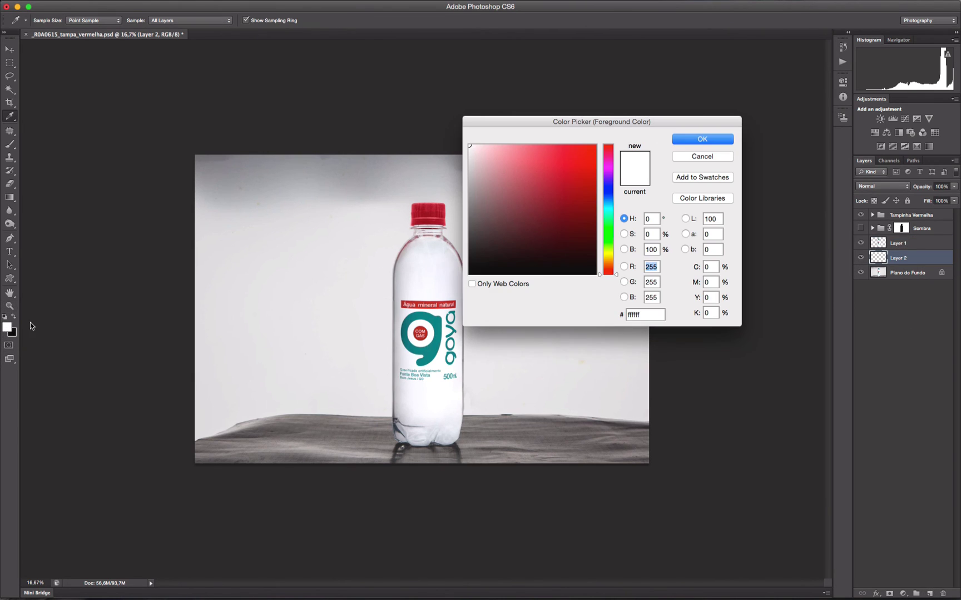
pyautogui.click(610, 252)
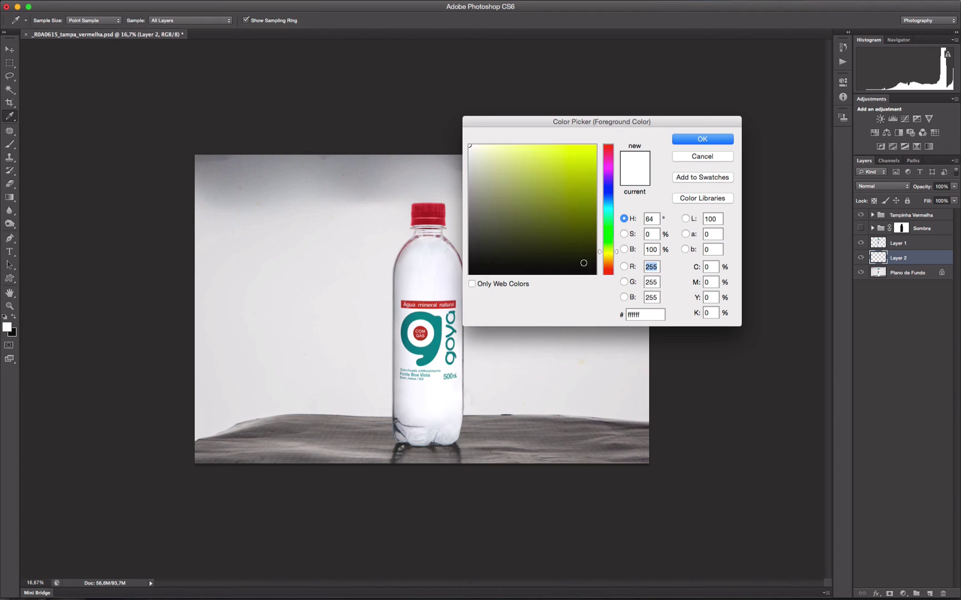
pyautogui.click(609, 255)
pyautogui.click(577, 165)
pyautogui.click(701, 139)
pyautogui.press('z')
pyautogui.hotkey('alt', 'BackSpace')
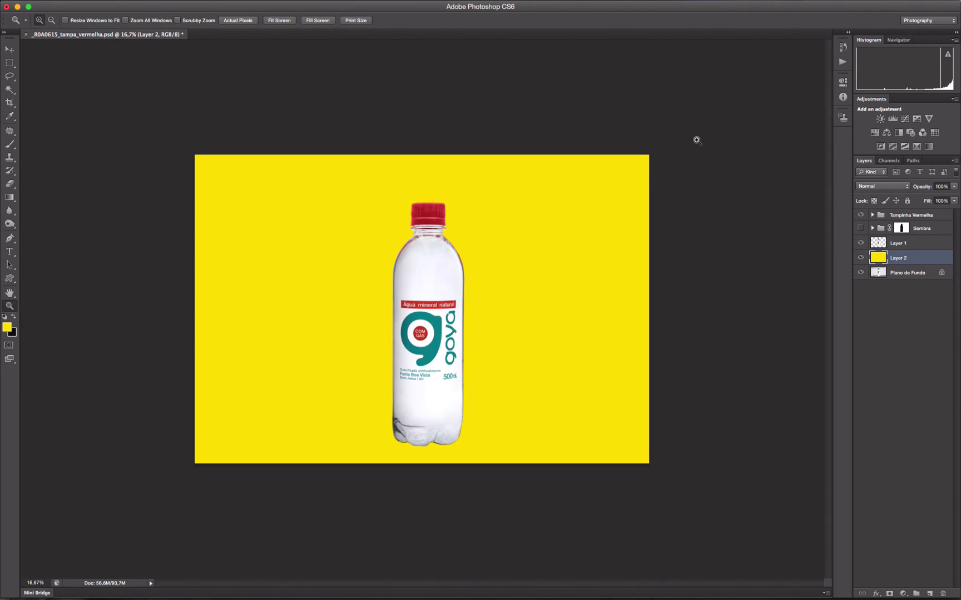
# Step: Examine the cut-out bottle's edges against the yellow background, from the feet and body up to the cap
pyautogui.moveTo(340, 177); pyautogui.dragTo(555, 462)
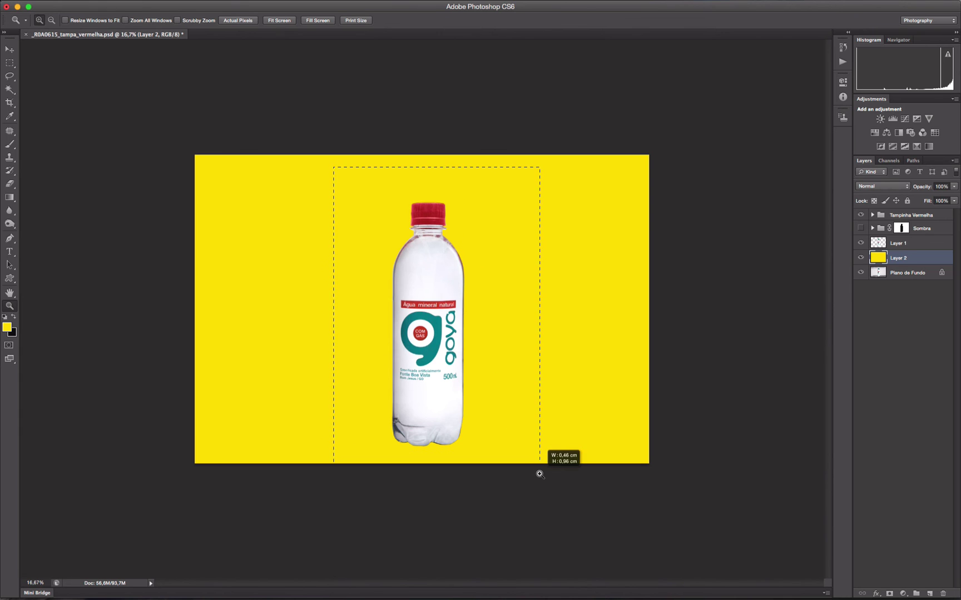
pyautogui.moveTo(280, 77); pyautogui.dragTo(557, 327)
pyautogui.moveTo(496, 412); pyautogui.dragTo(500, 218)
pyautogui.scroll(-10, 462, 255)
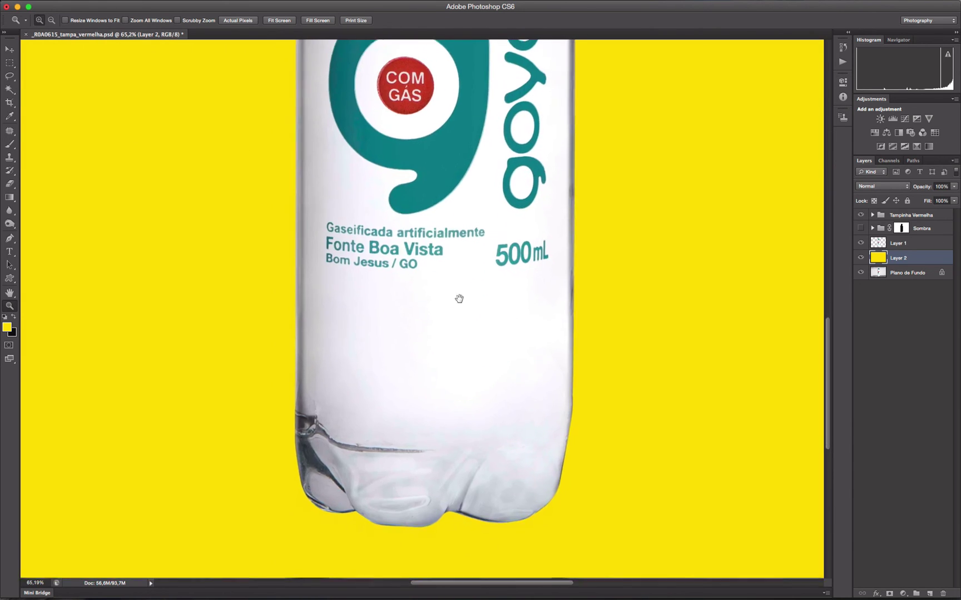
pyautogui.moveTo(479, 263); pyautogui.dragTo(453, 369)
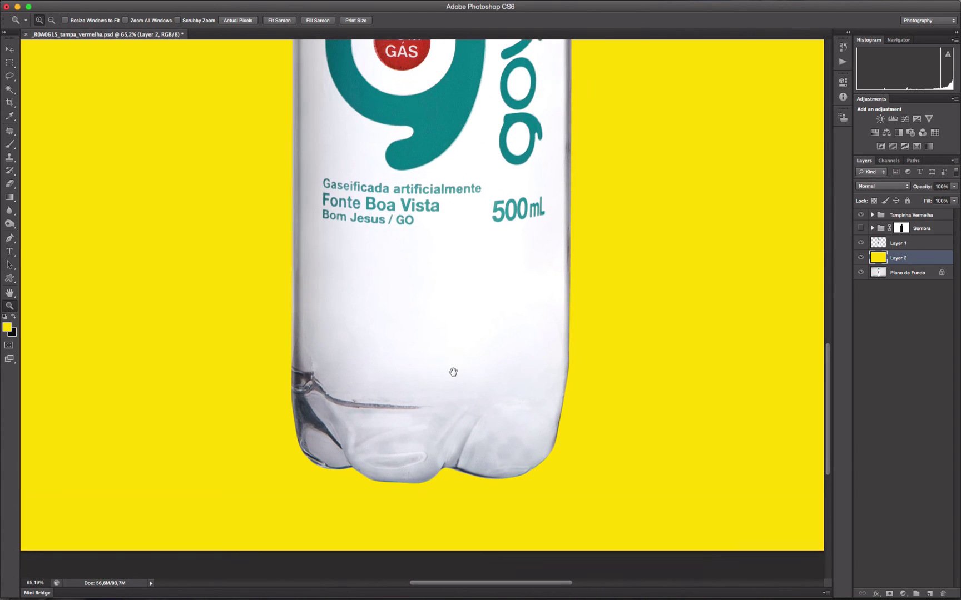
pyautogui.moveTo(454, 193); pyautogui.dragTo(440, 360)
pyautogui.moveTo(445, 180); pyautogui.dragTo(436, 335)
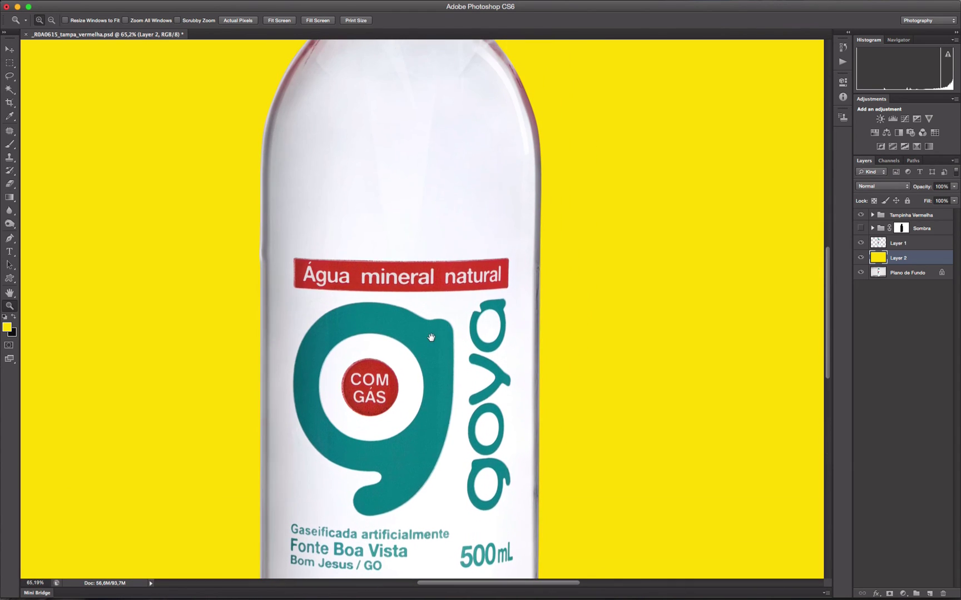
pyautogui.moveTo(405, 100); pyautogui.dragTo(403, 283)
pyautogui.moveTo(399, 173); pyautogui.dragTo(398, 262)
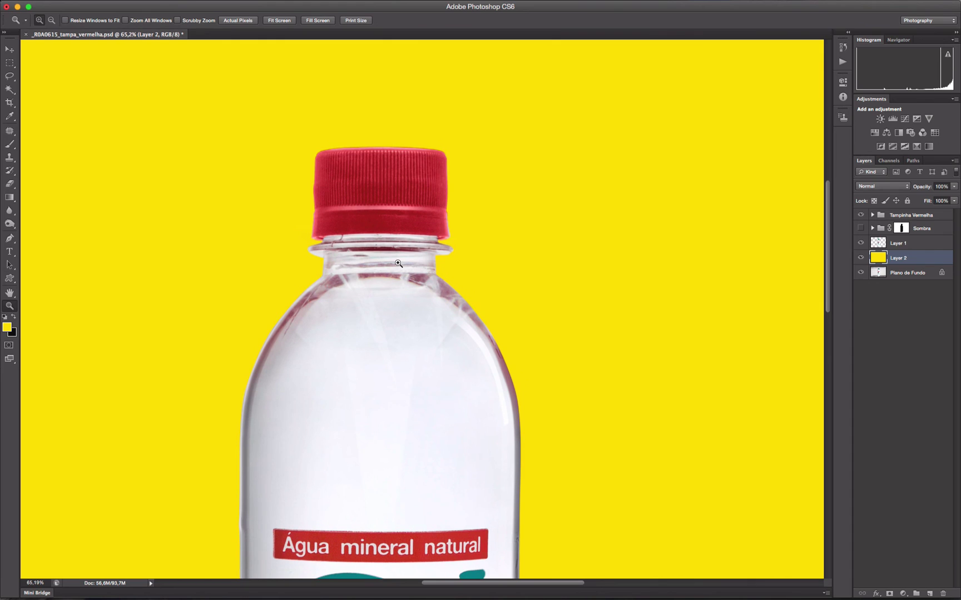
pyautogui.press('super+minus')
pyautogui.press('super+minus')
pyautogui.press('super+minus')
pyautogui.press('super+minus')
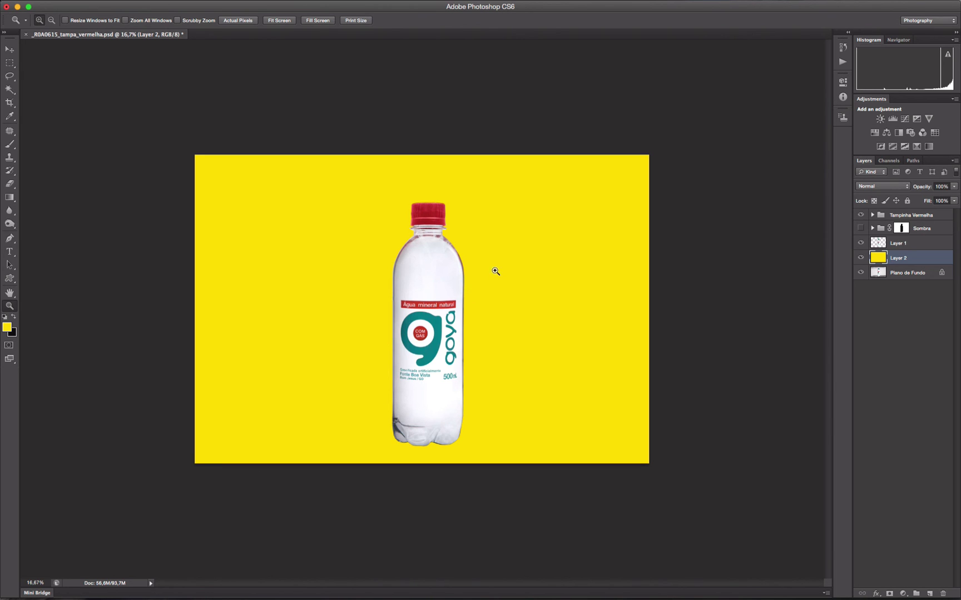
pyautogui.moveTo(330, 185); pyautogui.dragTo(583, 411)
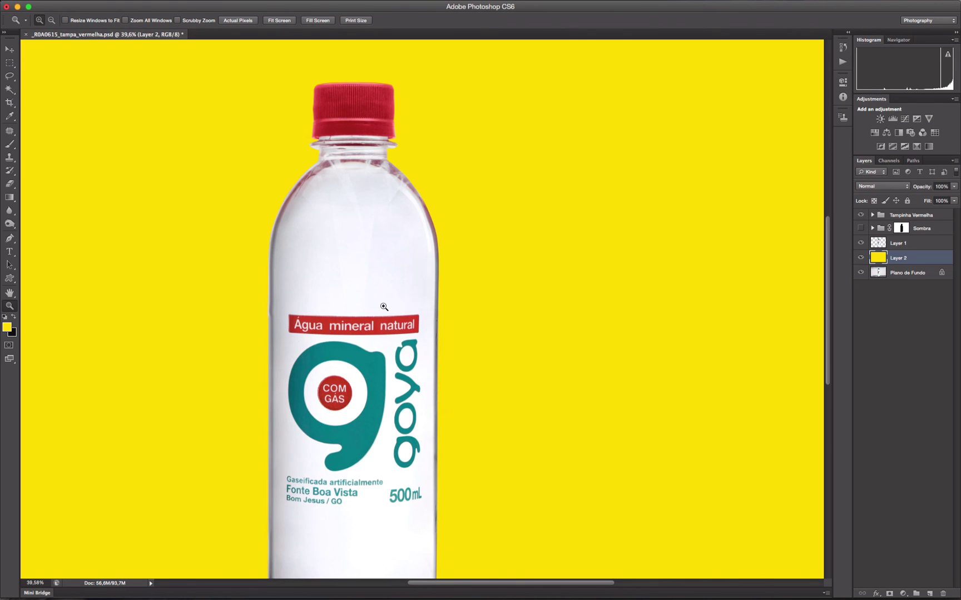
pyautogui.scroll(-5, 406, 284)
pyautogui.hscroll(-2, 406, 283)
pyautogui.scroll(3, 461, 225)
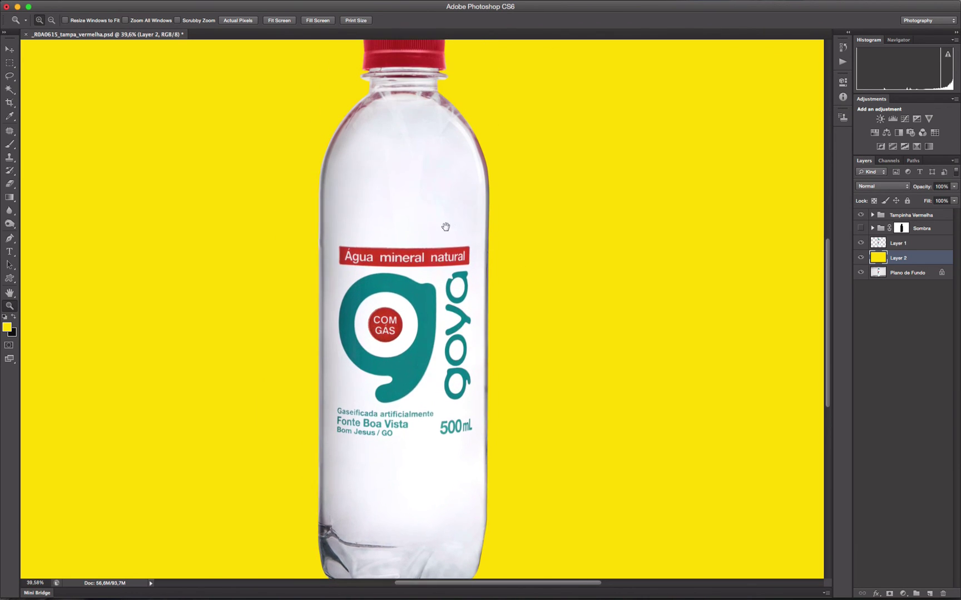
pyautogui.scroll(3, 445, 262)
pyautogui.press('super+minus')
pyautogui.press('super+minus')
# Step: Hide the Tampinha Vermelha layer group
pyautogui.click(918, 217)
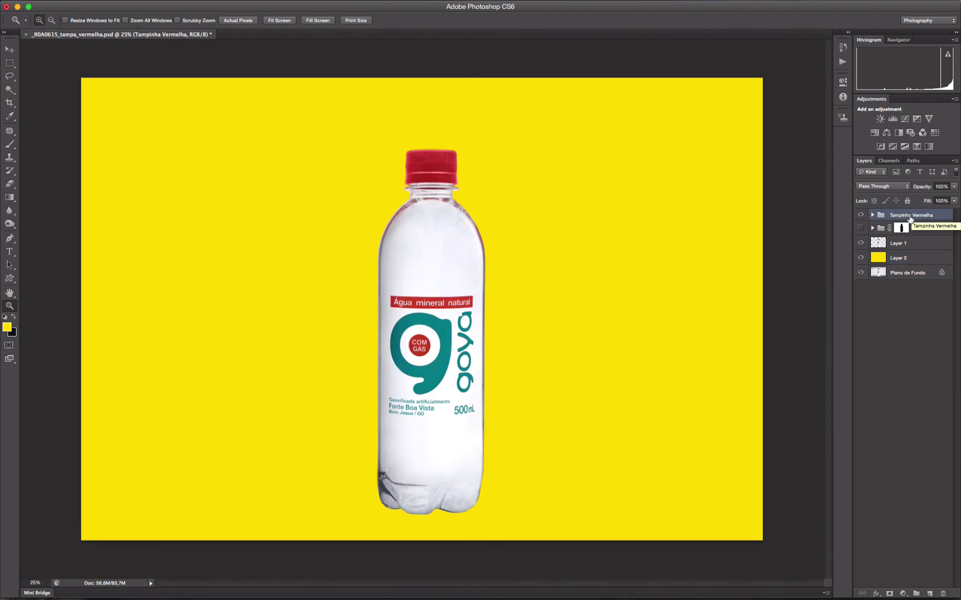
pyautogui.click(860, 216)
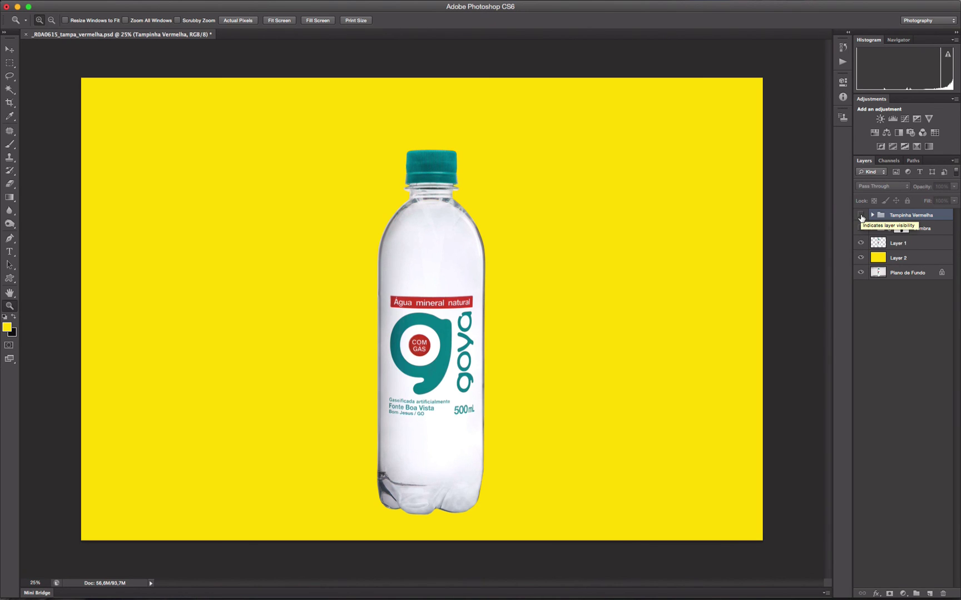
# Step: Show the Tampinha Vermelha layer group and examine the red cap's edges up close against the yellow background
pyautogui.click(859, 215)
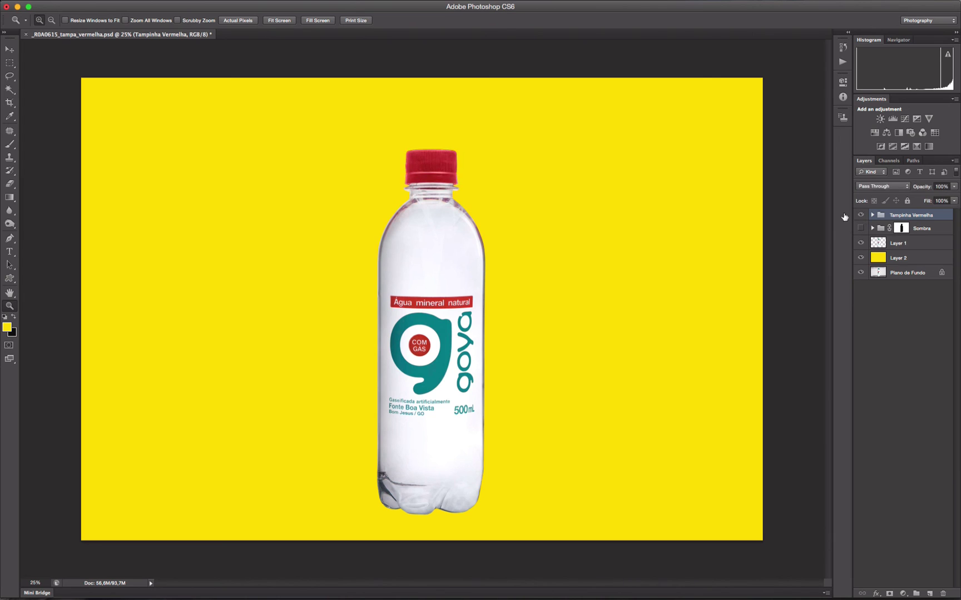
pyautogui.moveTo(329, 125); pyautogui.dragTo(537, 211)
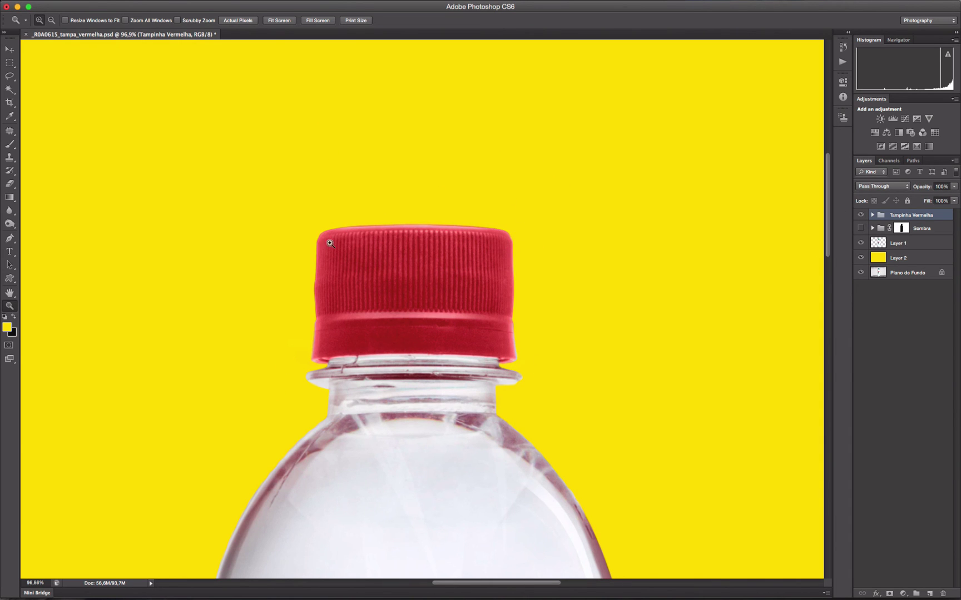
pyautogui.rightClick(432, 259)
pyautogui.click(467, 286)
pyautogui.moveTo(354, 135); pyautogui.dragTo(466, 211)
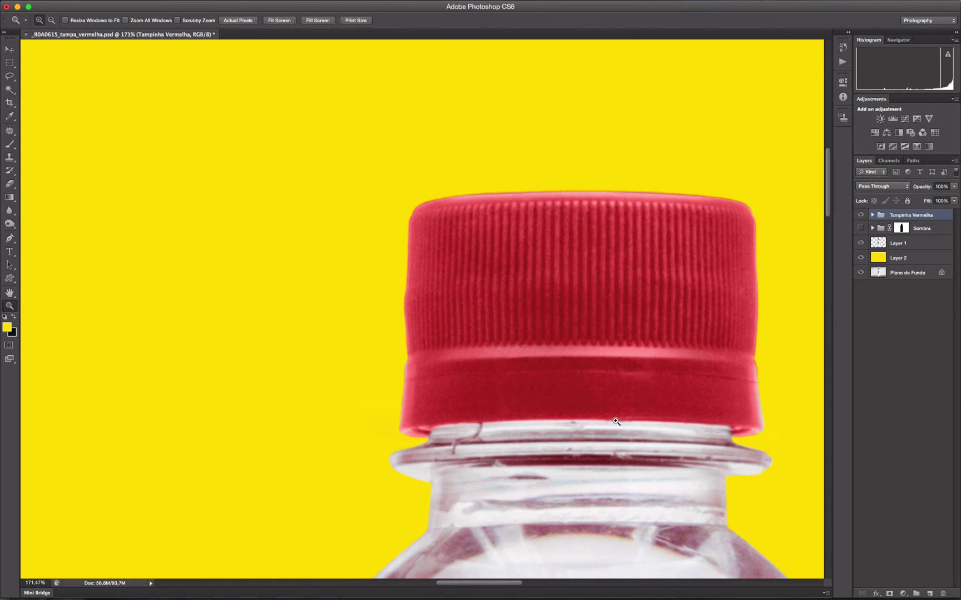
pyautogui.rightClick(571, 298)
pyautogui.click(602, 325)
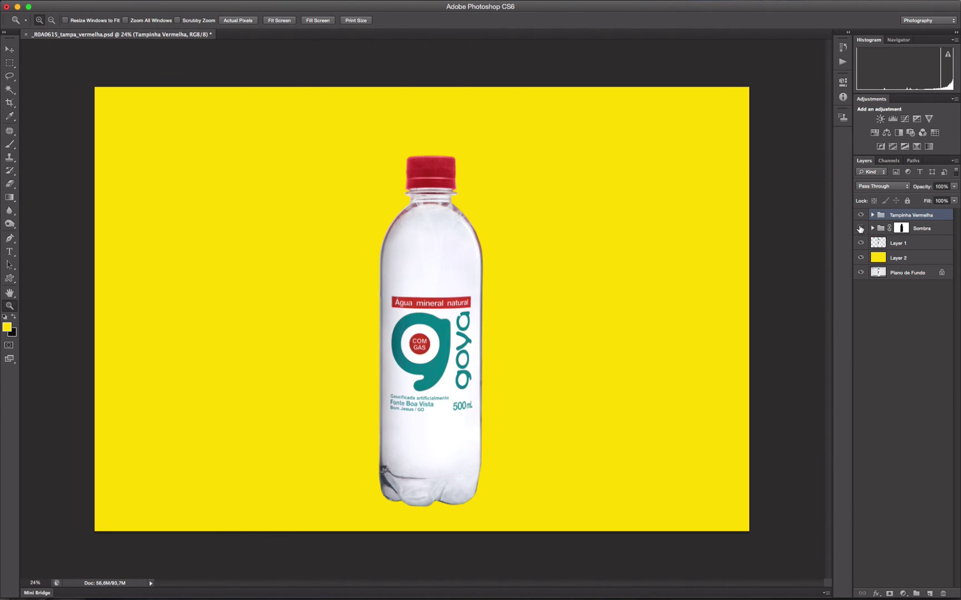
# Step: Show the Sombra layer group to add the shadow beneath the bottle, and select that group
pyautogui.click(860, 229)
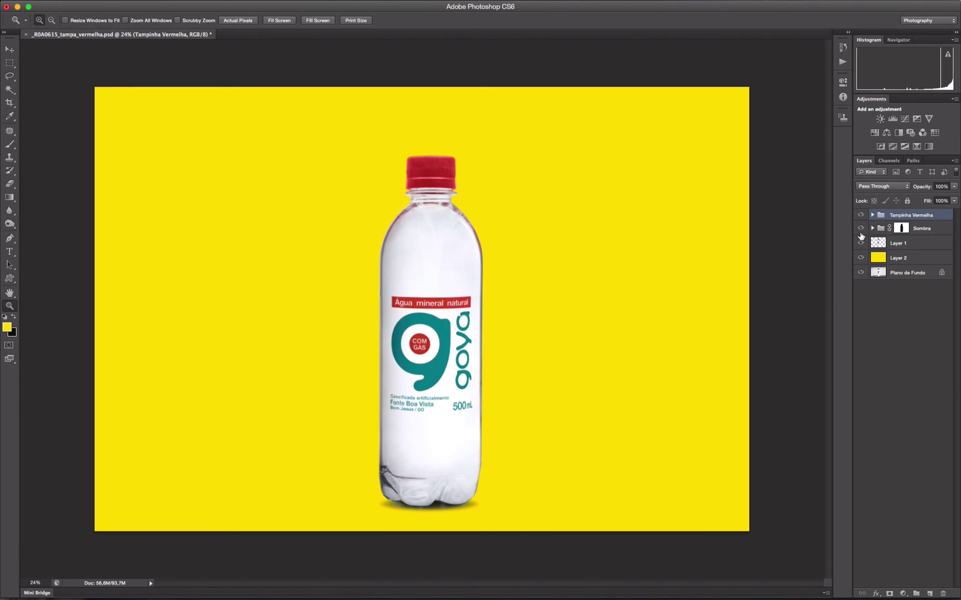
pyautogui.click(920, 232)
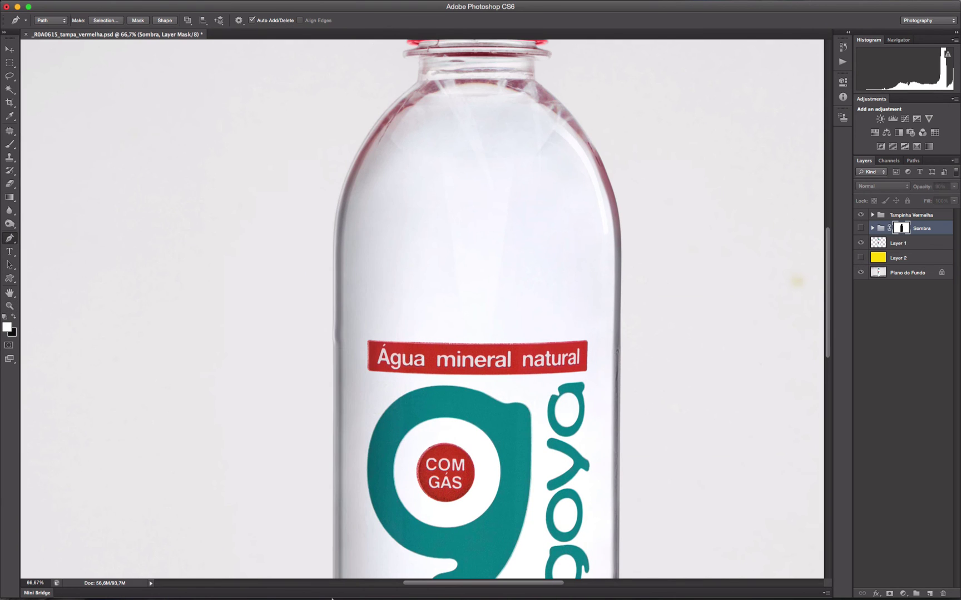
# Step: Try tracing the bottle's outline with the Pen tool, up one side and across the neck to the opposite shoulder, and discard the path
pyautogui.click(332, 448)
pyautogui.click(332, 386)
pyautogui.click(333, 325)
pyautogui.moveTo(342, 180); pyautogui.dragTo(297, 294)
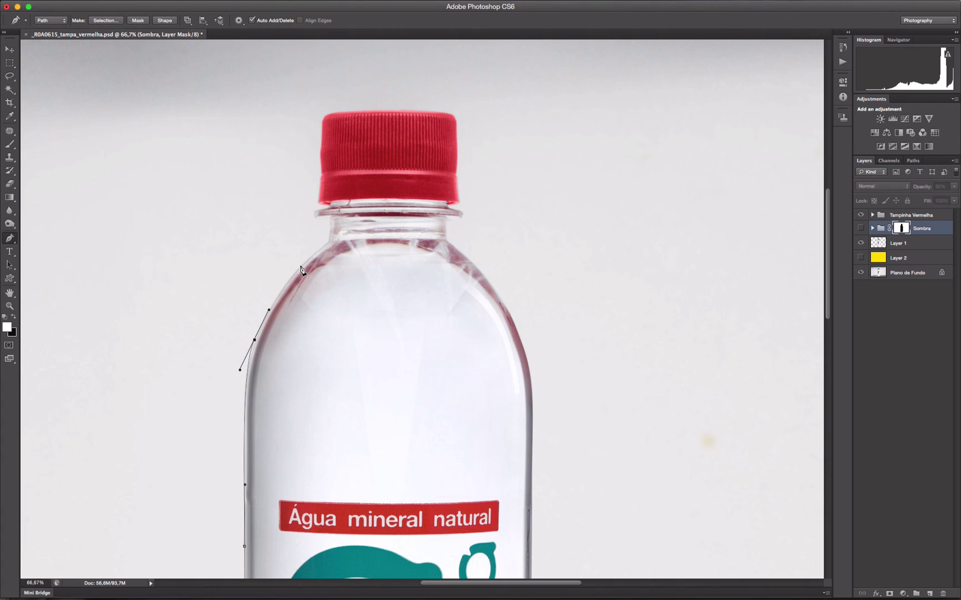
pyautogui.moveTo(305, 262); pyautogui.dragTo(323, 245)
pyautogui.click(330, 241)
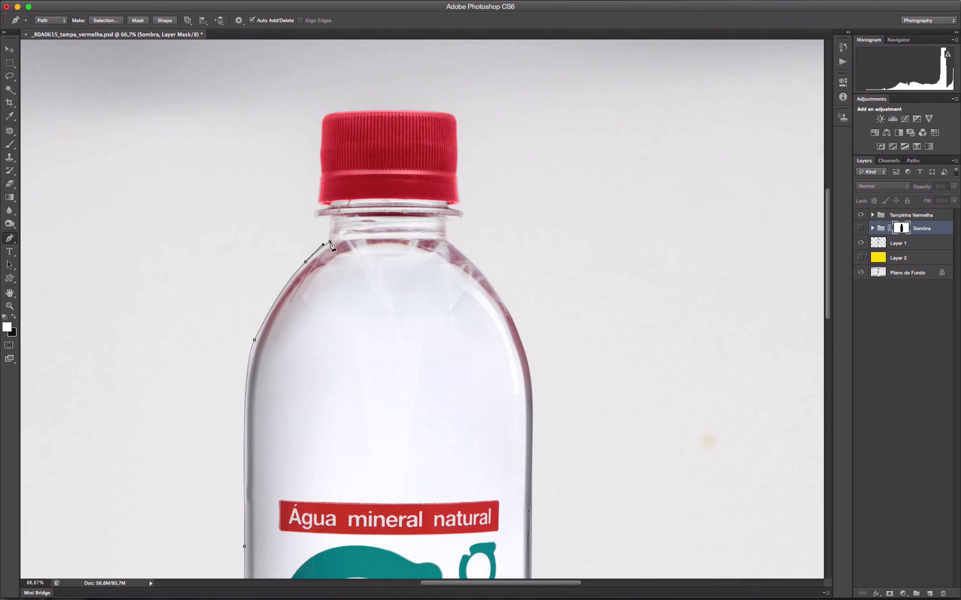
pyautogui.click(445, 240)
pyautogui.click(497, 294)
pyautogui.rightClick(414, 316)
pyautogui.click(439, 329)
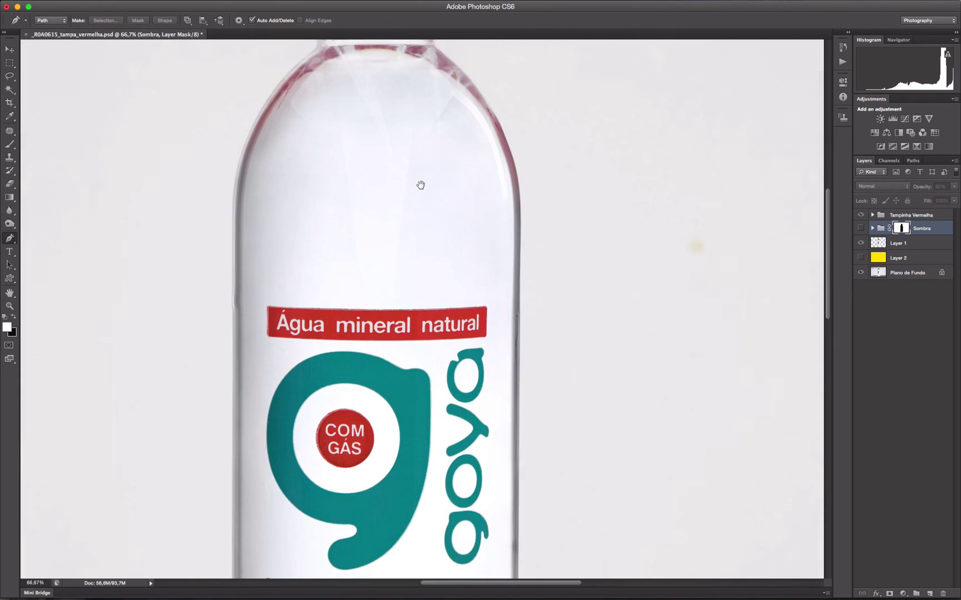
# Step: Select the saved Path 1 and fit the whole bottle photo in view
pyautogui.moveTo(432, 444); pyautogui.dragTo(420, 185)
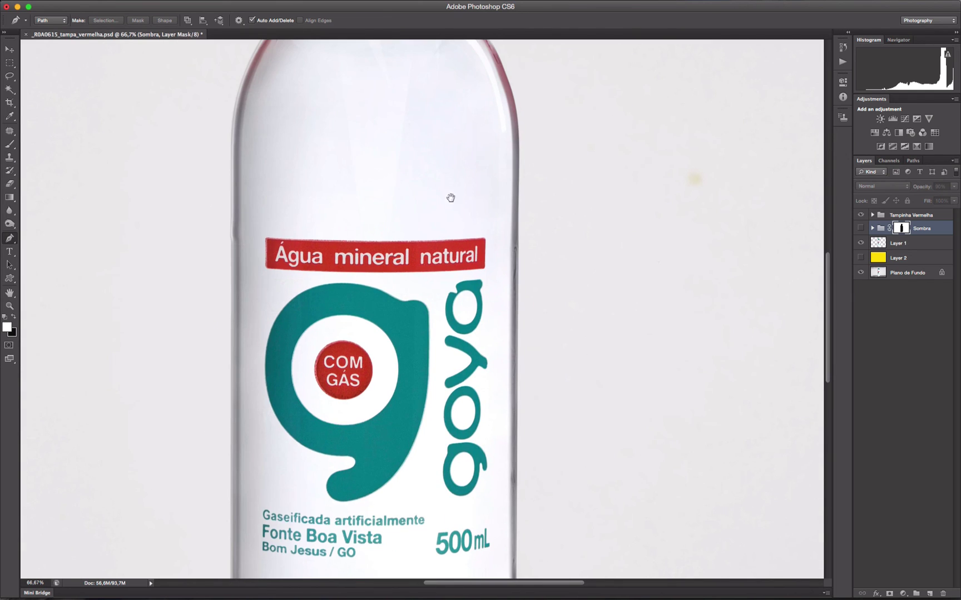
pyautogui.click(912, 161)
pyautogui.moveTo(452, 390); pyautogui.dragTo(453, 392)
pyautogui.scroll(5, 452, 391)
pyautogui.click(876, 176)
pyautogui.press('z')
pyautogui.rightClick(371, 288)
pyautogui.click(396, 293)
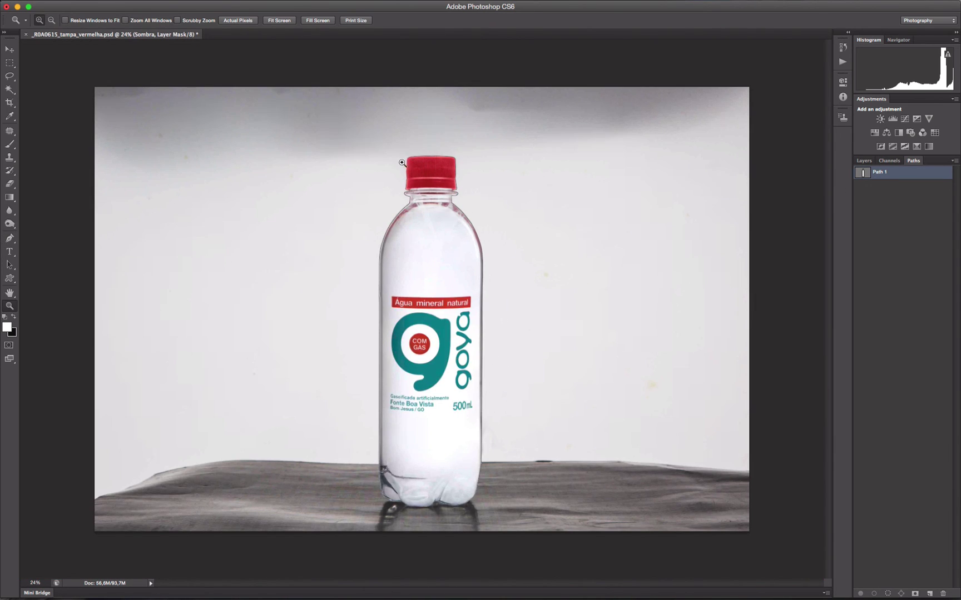
# Step: Load Path 1 as a selection around the bottle and show the yellow Layer 2 again
pyautogui.moveTo(362, 144); pyautogui.dragTo(503, 259)
pyautogui.rightClick(426, 262)
pyautogui.click(442, 285)
pyautogui.keyDown('super'); pyautogui.click(863, 173); pyautogui.keyUp('super')
pyautogui.click(864, 160)
pyautogui.click(861, 258)
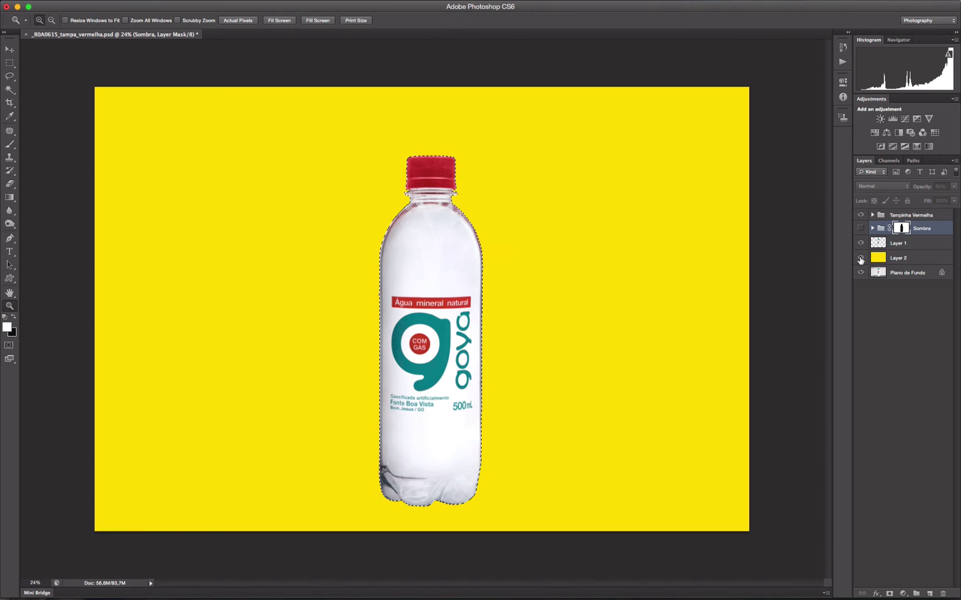